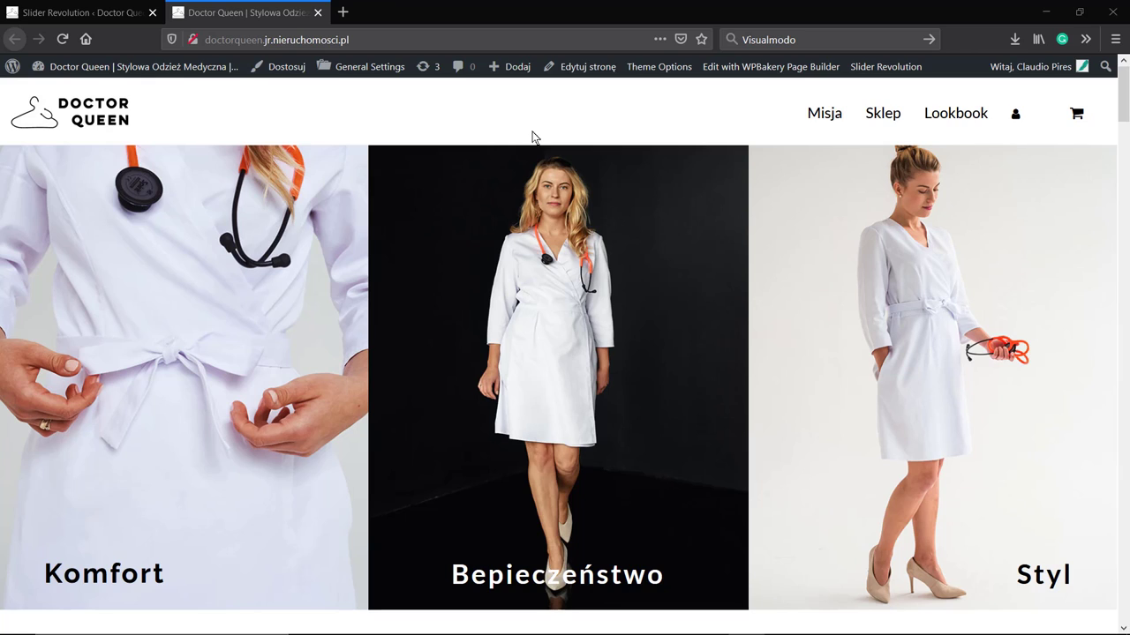
Step: Reload the live home page, then scroll the Slider Revolution Modules dashboard to the home 1, home and home-m cards
right_click(265, 530)
click(561, 269)
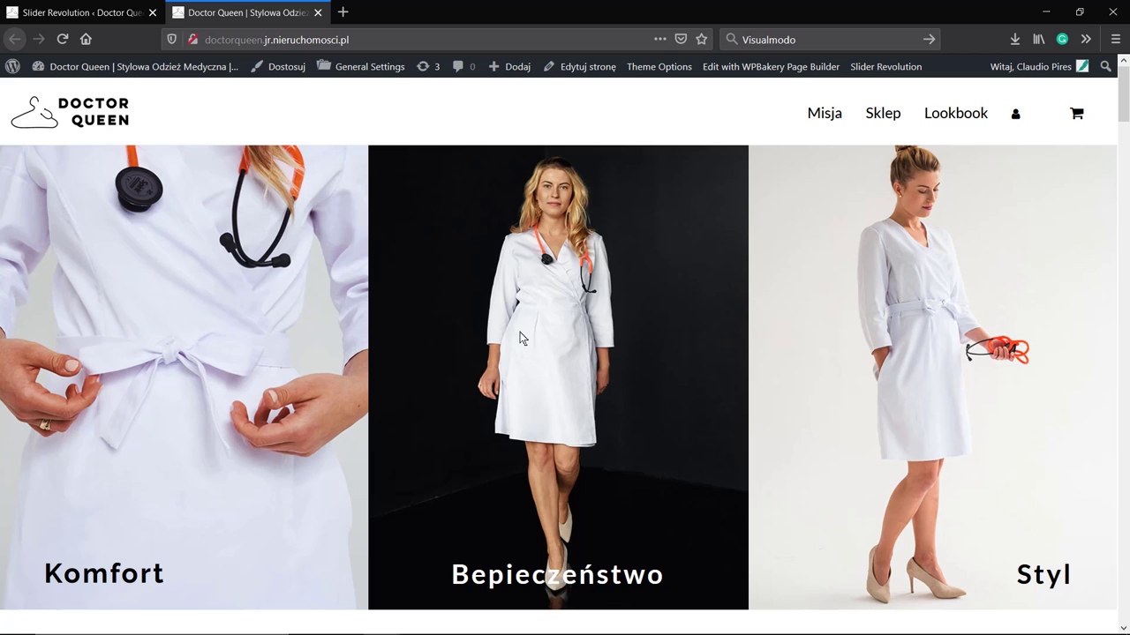
click(95, 16)
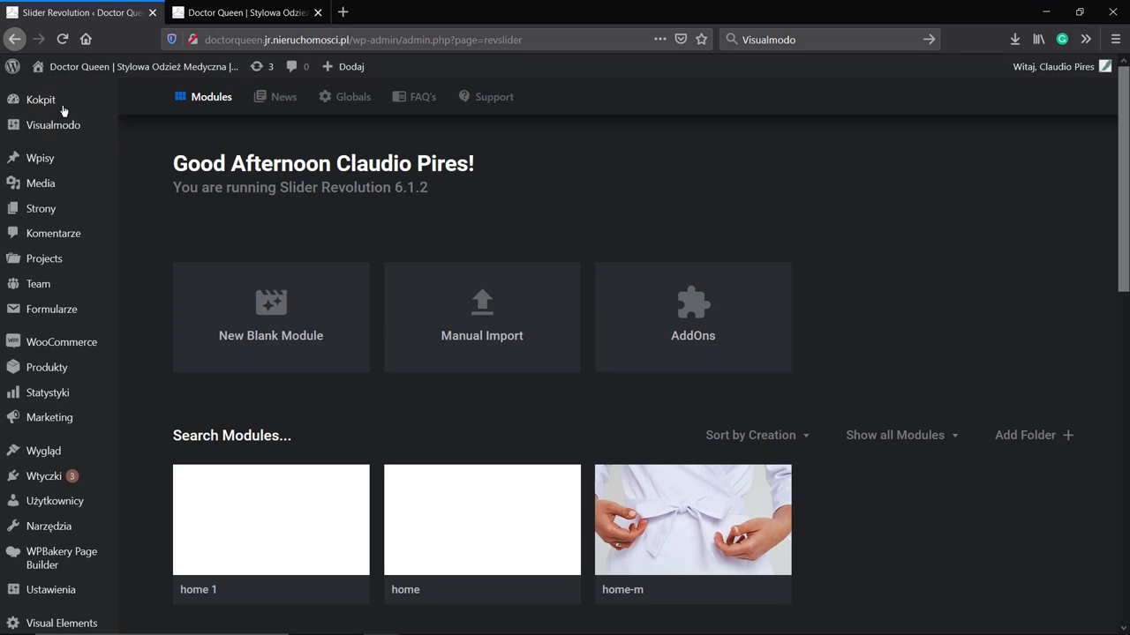
scroll(52, 494, down, 3)
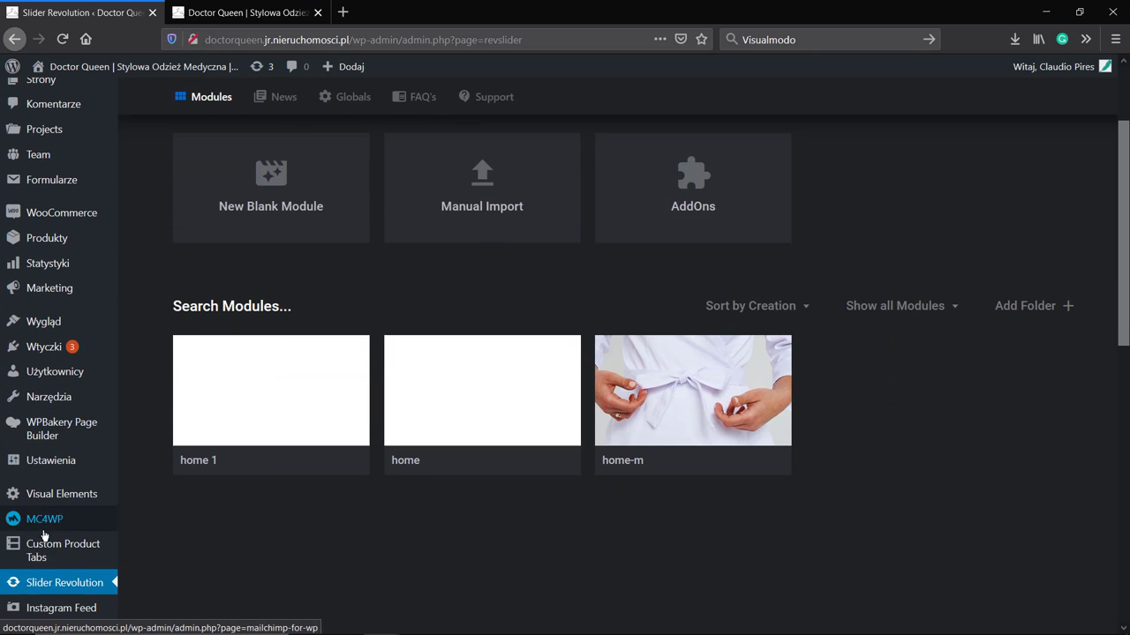
scroll(44, 575, down, 1)
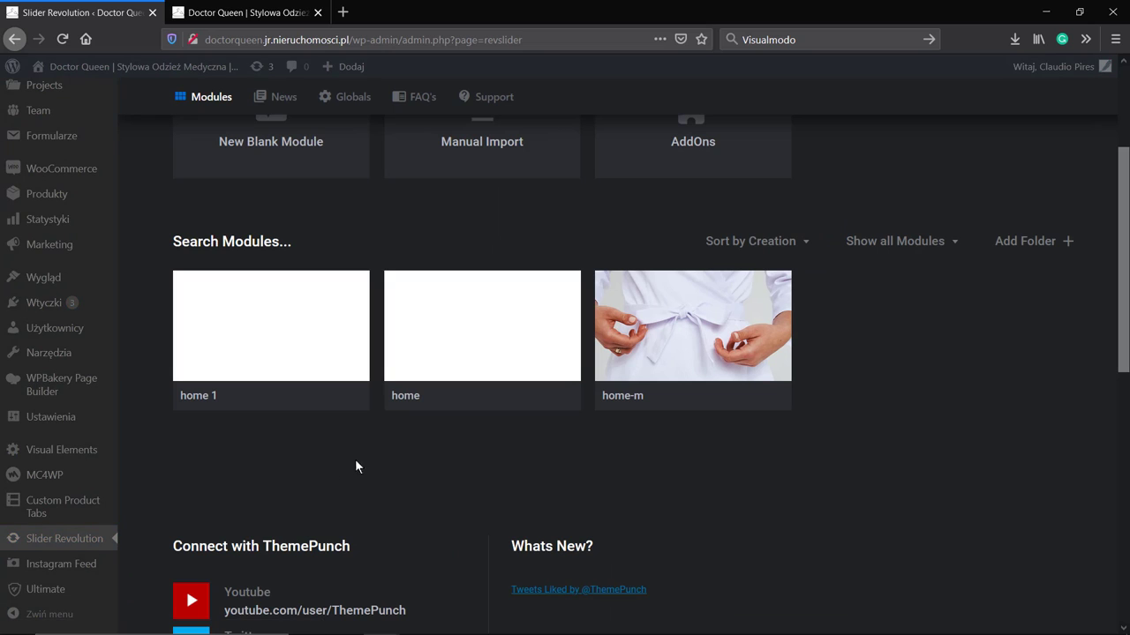
mouse_move(453, 379)
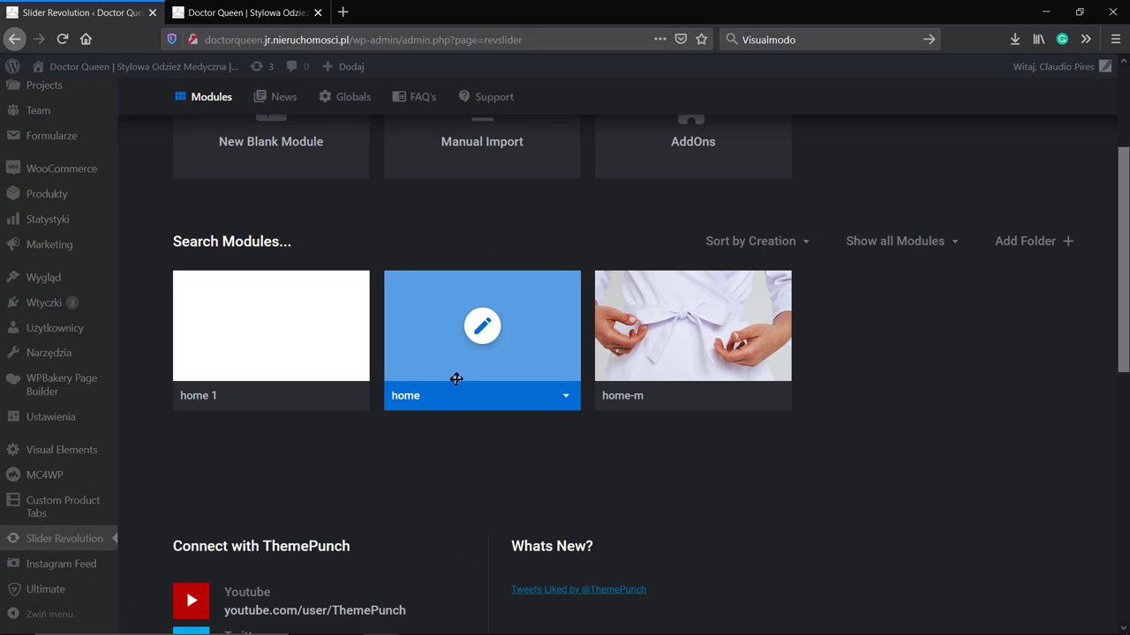
Step: Open the home module in the slide editor and show its Content source settings
click(482, 327)
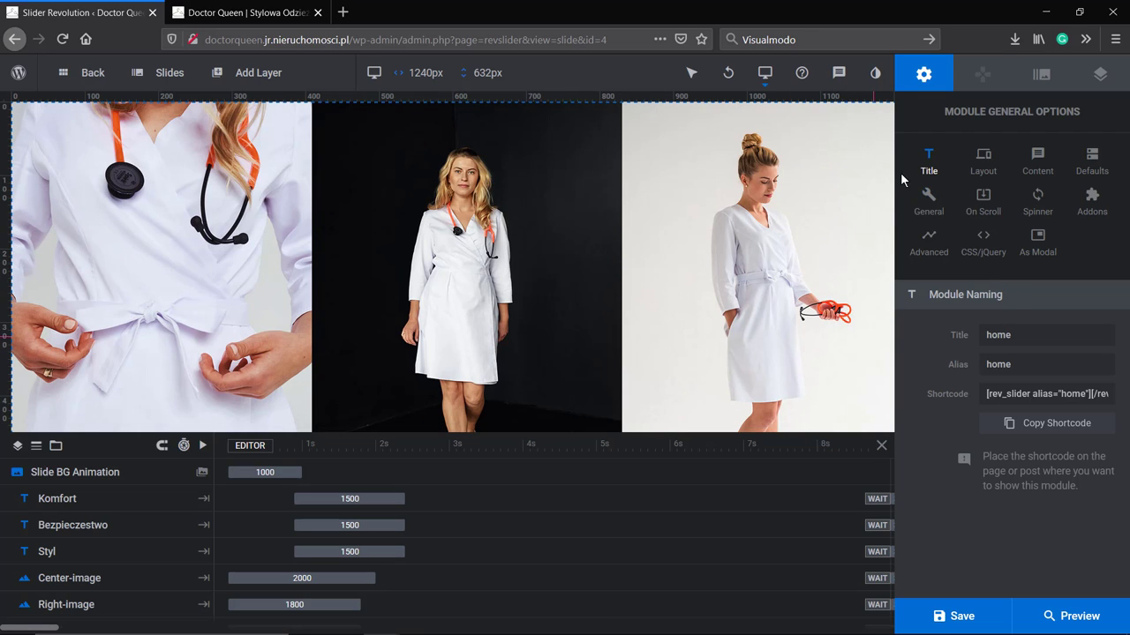
click(1040, 171)
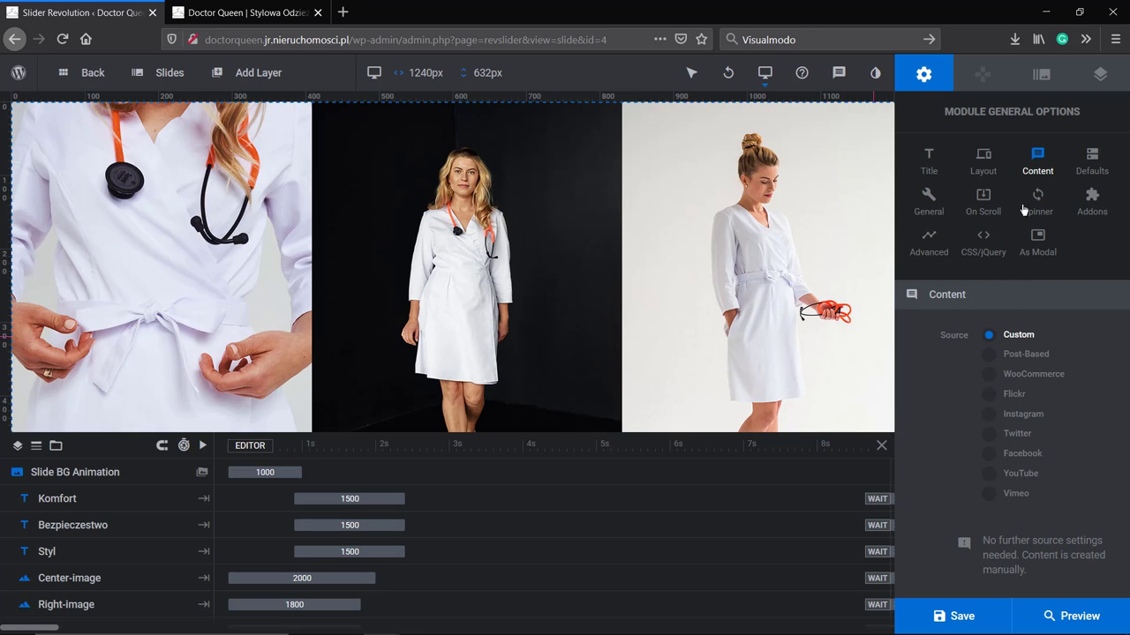
Step: Show Layout options, scroll to Module Background, and toggle Use Image on then off, keeping #ffcc00
click(985, 171)
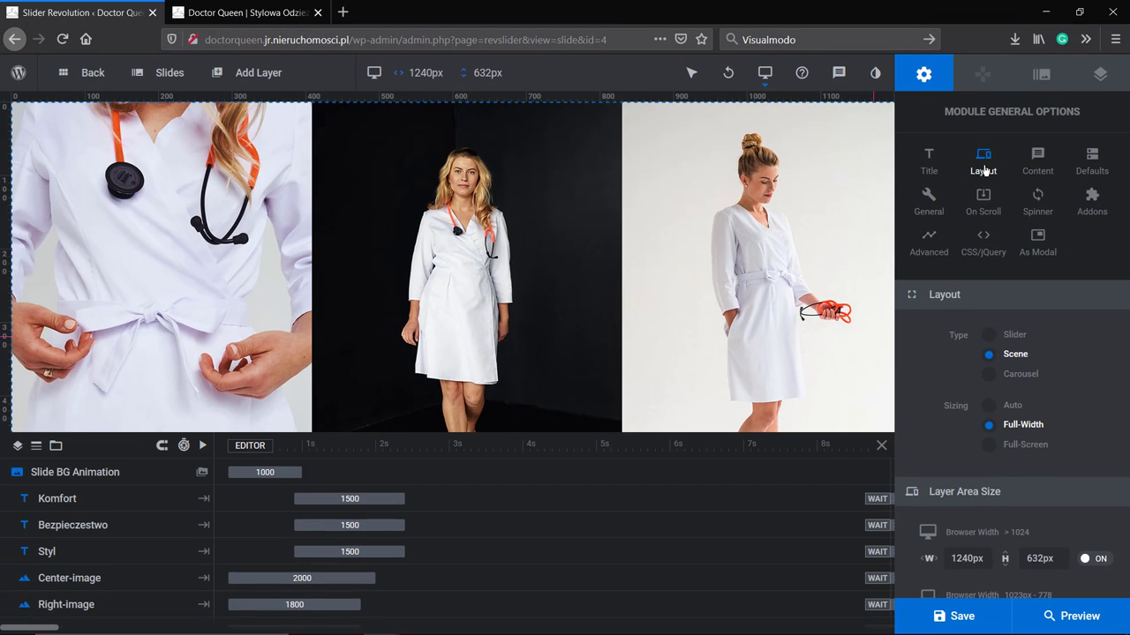
click(985, 171)
scroll(968, 351, down, 5)
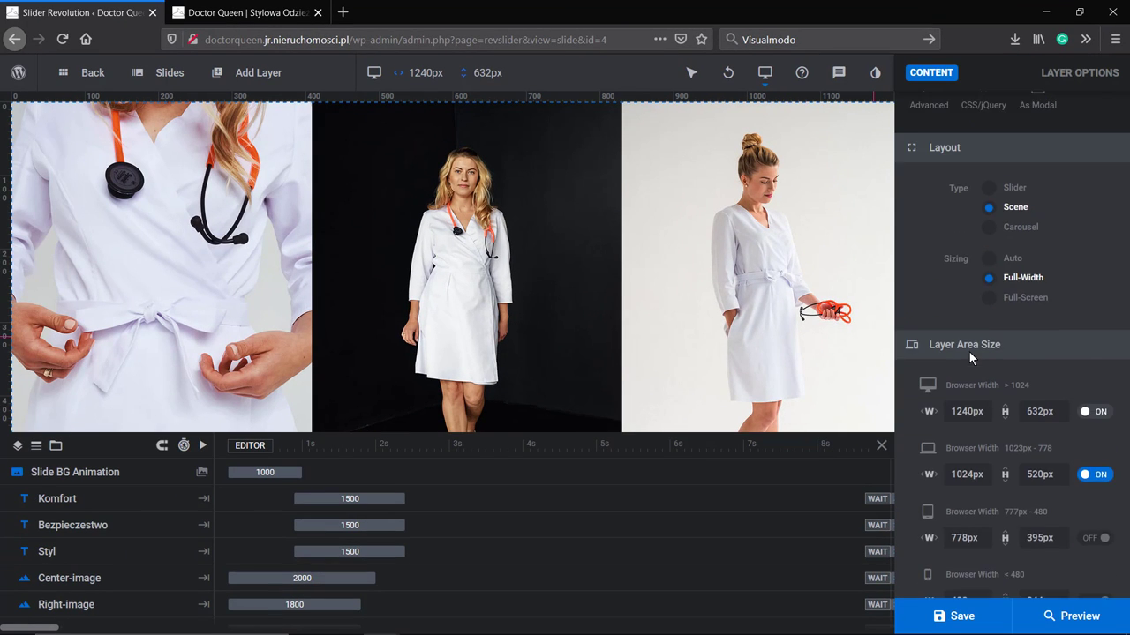
scroll(974, 377, down, 9)
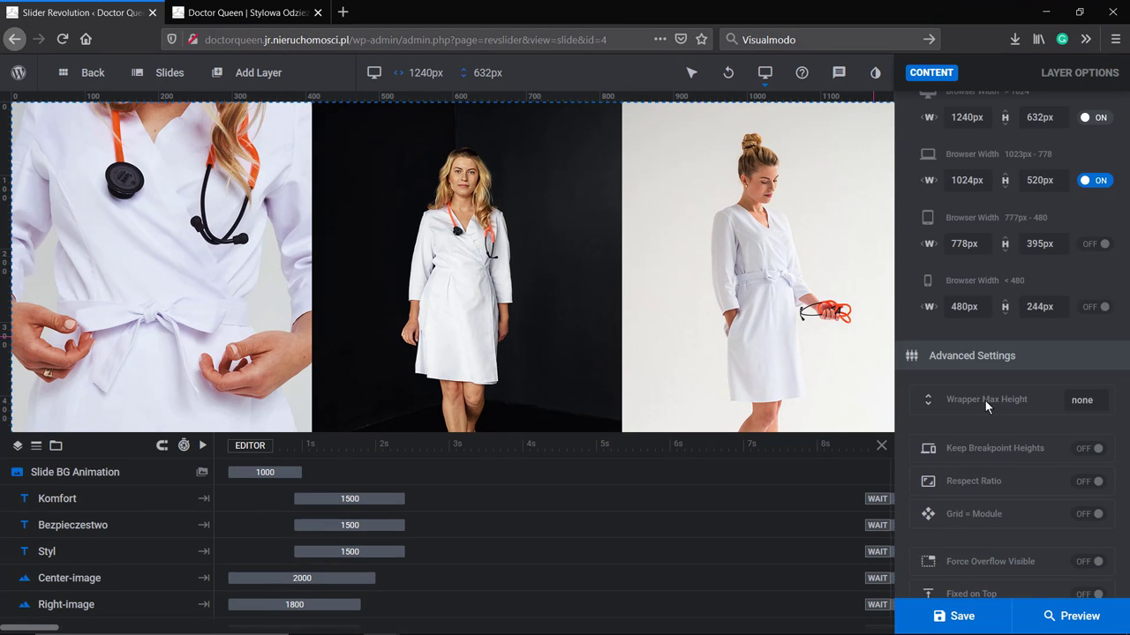
scroll(943, 416, down, 2)
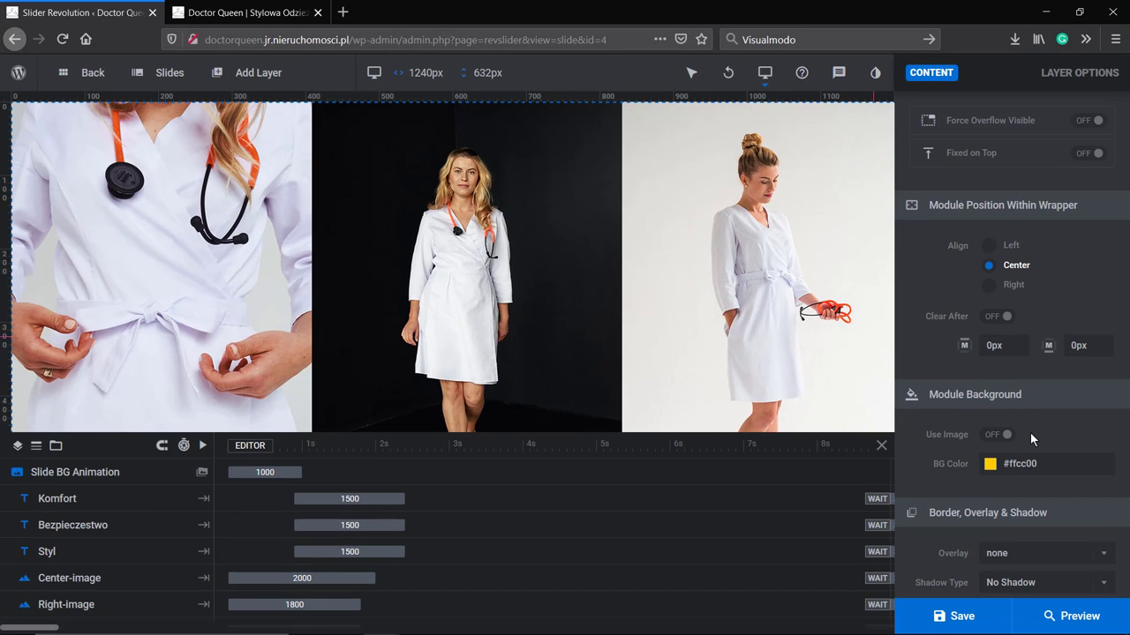
click(995, 436)
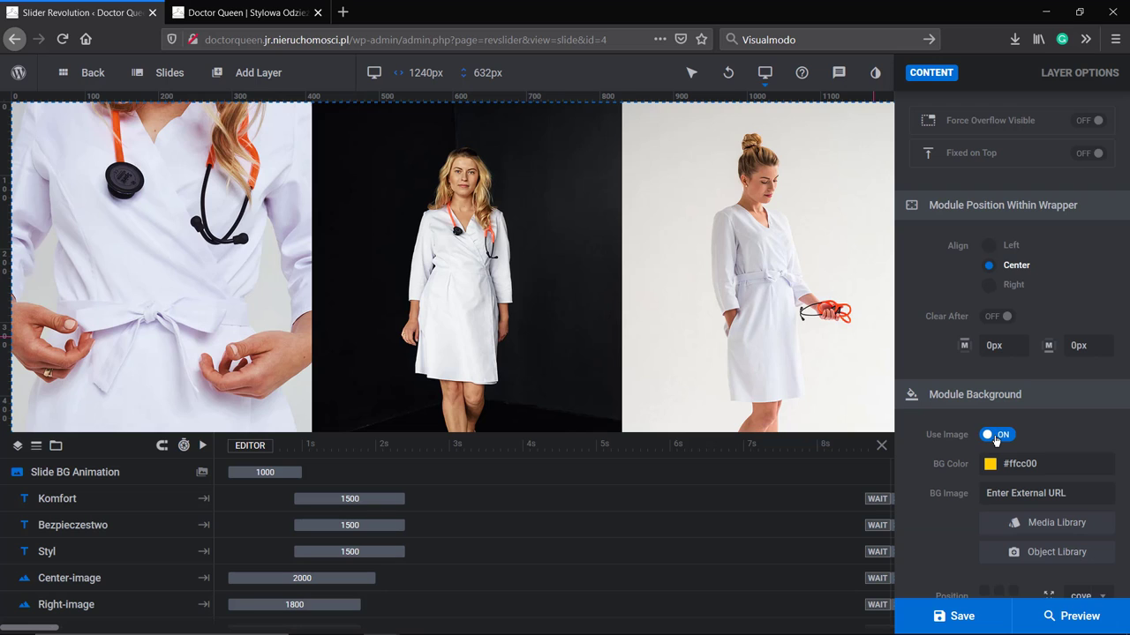
click(995, 436)
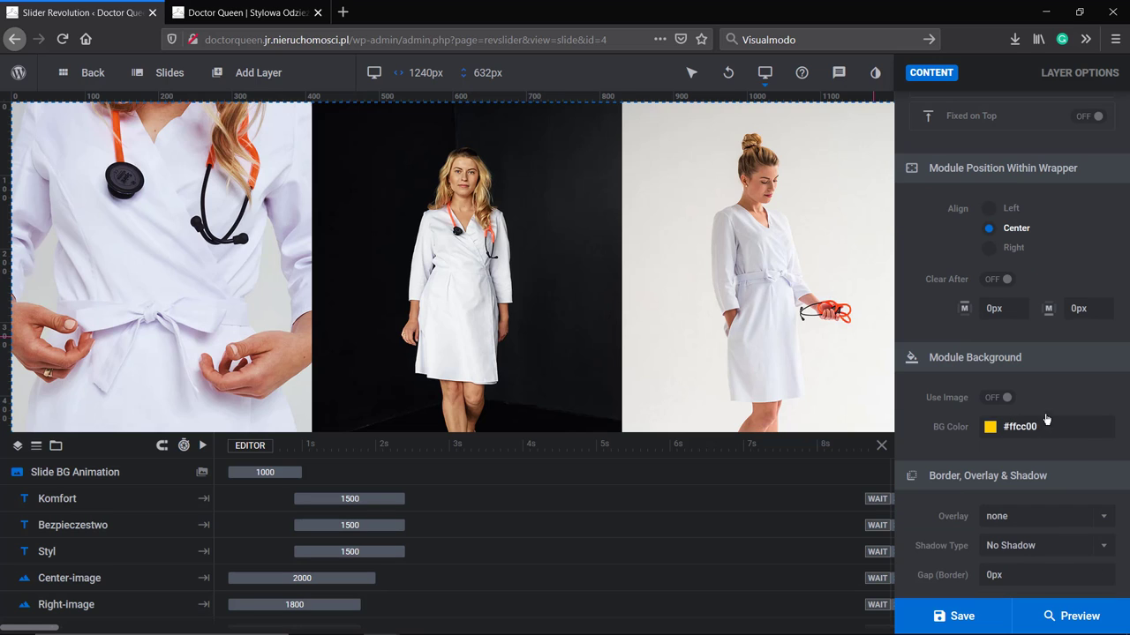
Step: Set the module background colour to white in the BG Color picker, keeping the Defaults presets
click(1048, 427)
click(1014, 427)
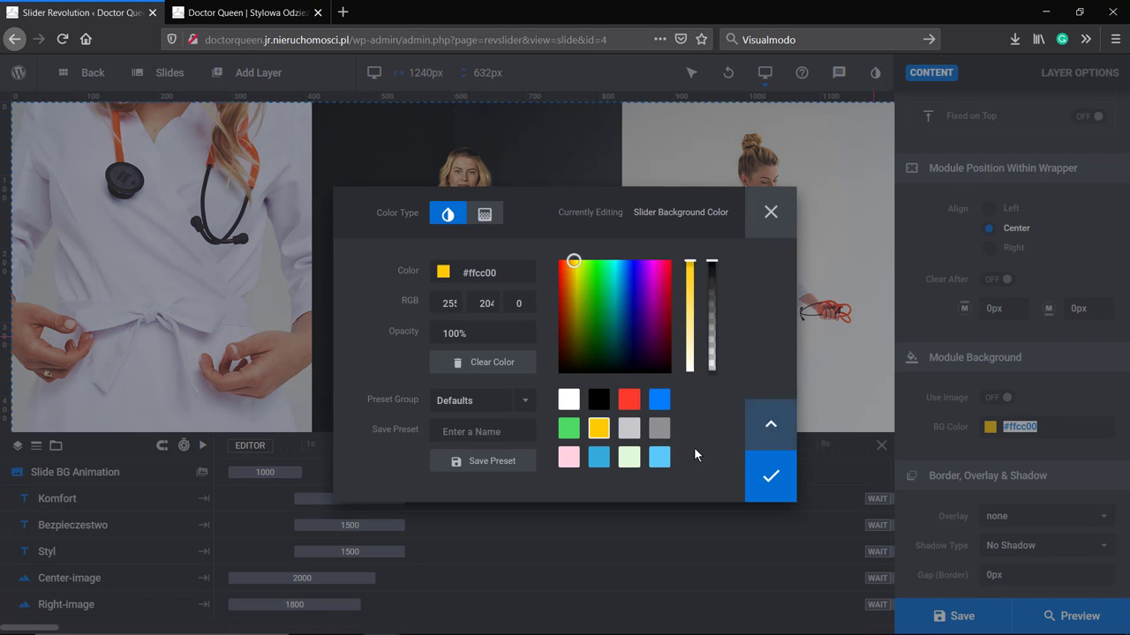
click(567, 405)
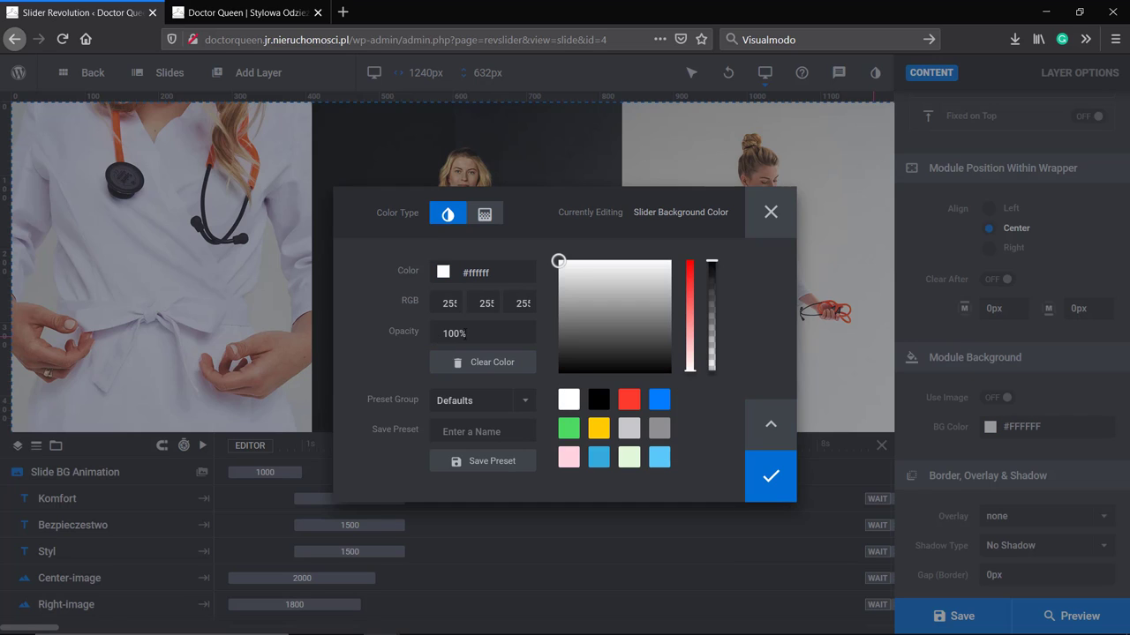
mouse_move(713, 265)
mouse_down()
mouse_move(713, 304)
mouse_move(713, 255)
mouse_up()
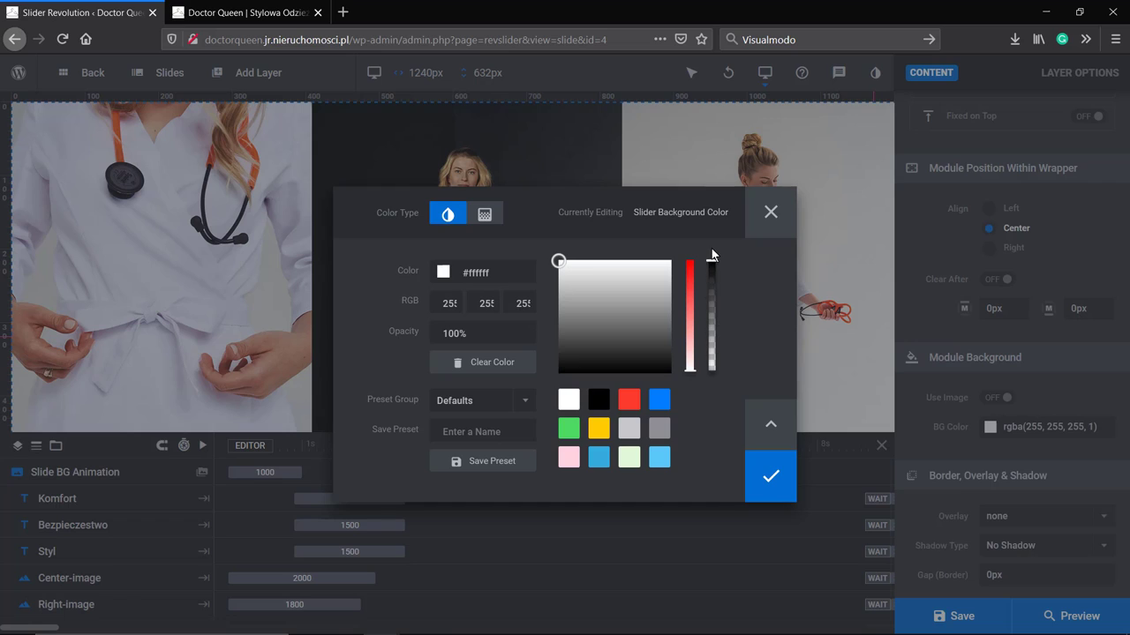
click(468, 402)
click(488, 402)
Step: Switch the background to a gradient, apply the lilac preset, confirm, and save the slider
click(490, 216)
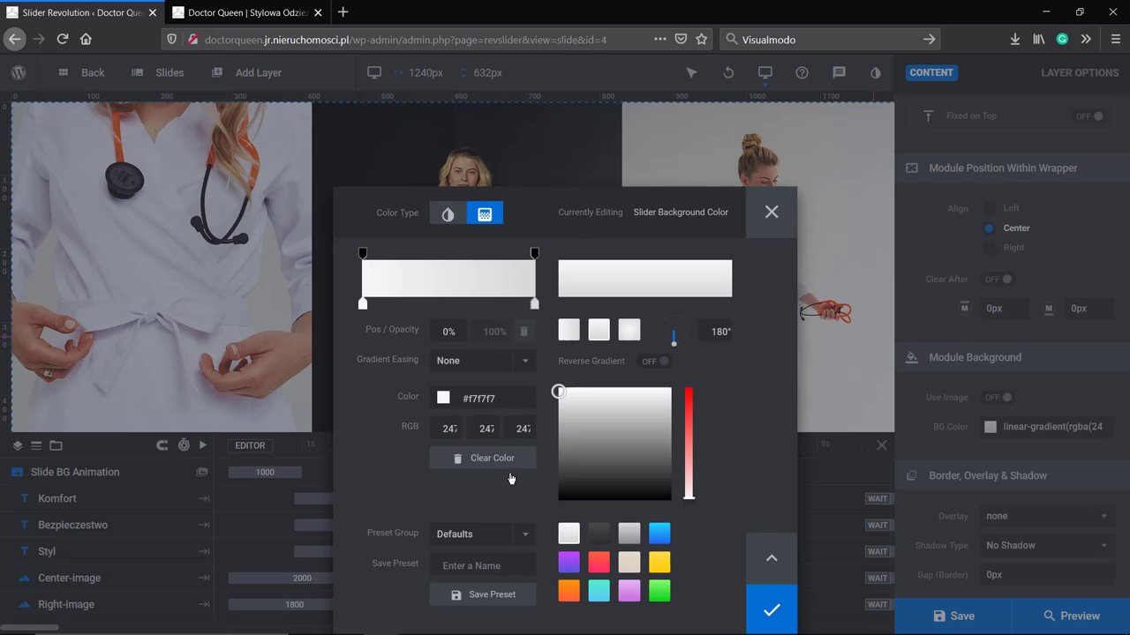
click(569, 565)
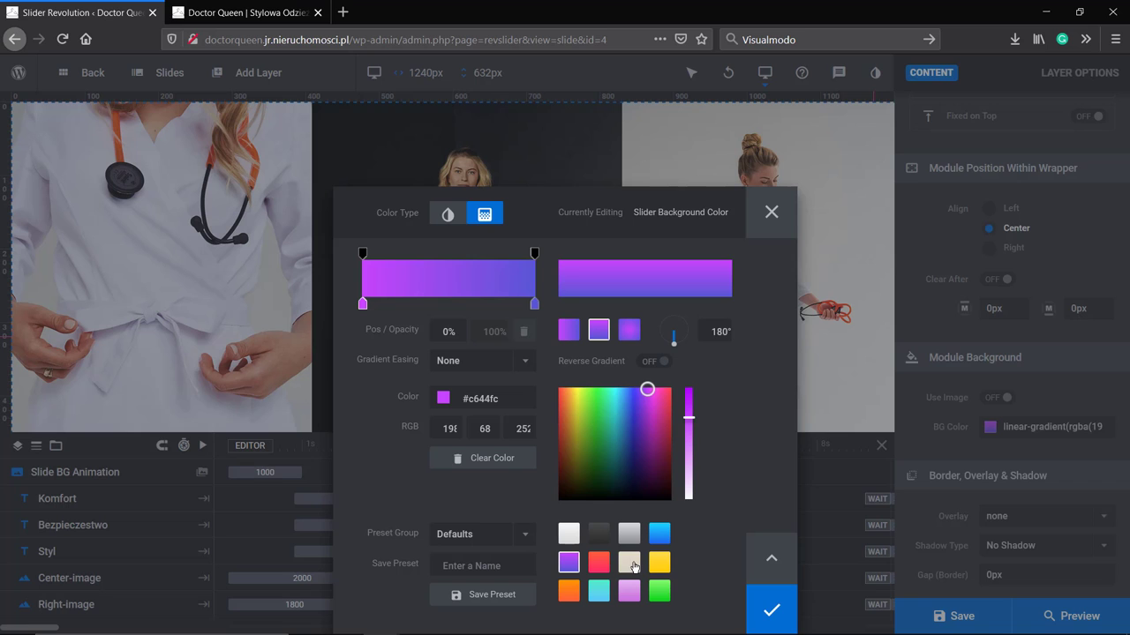
click(633, 593)
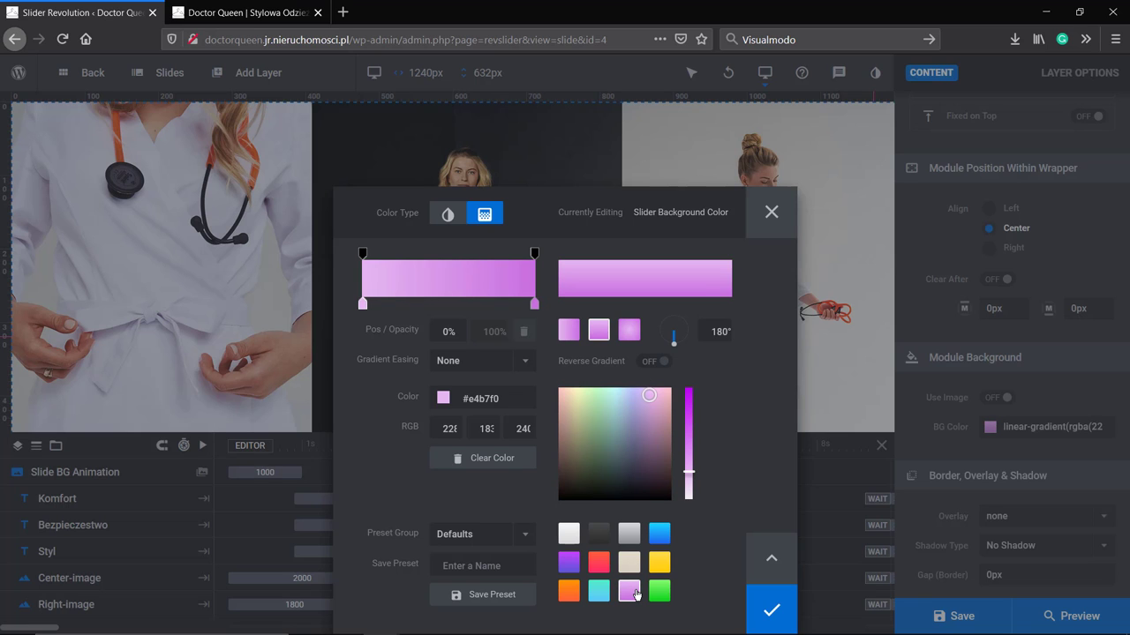
click(770, 609)
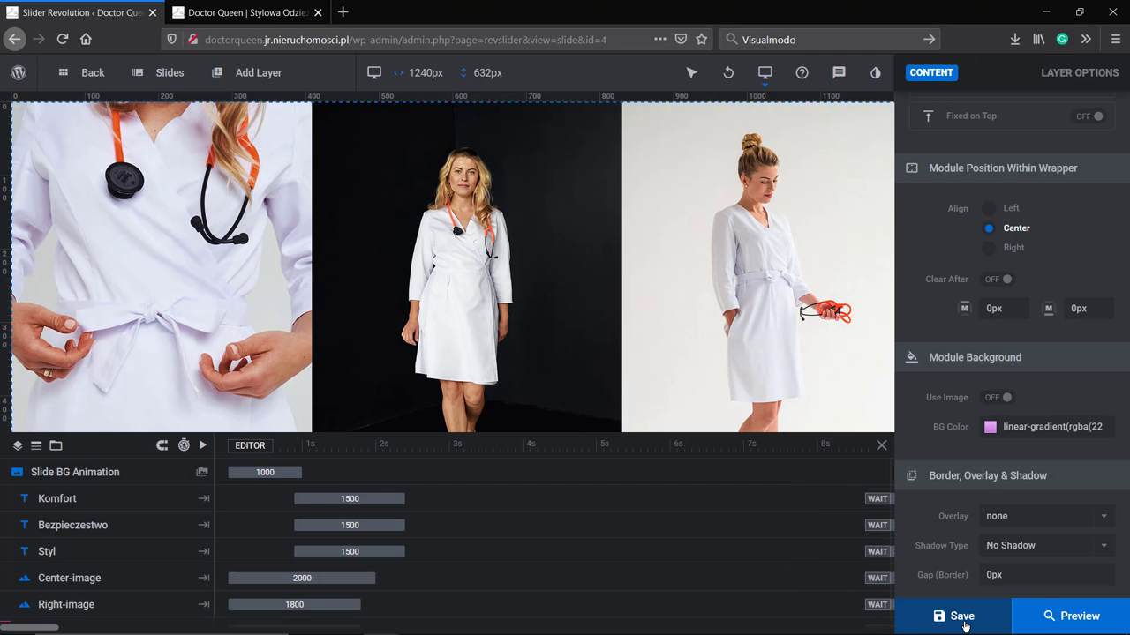
click(962, 618)
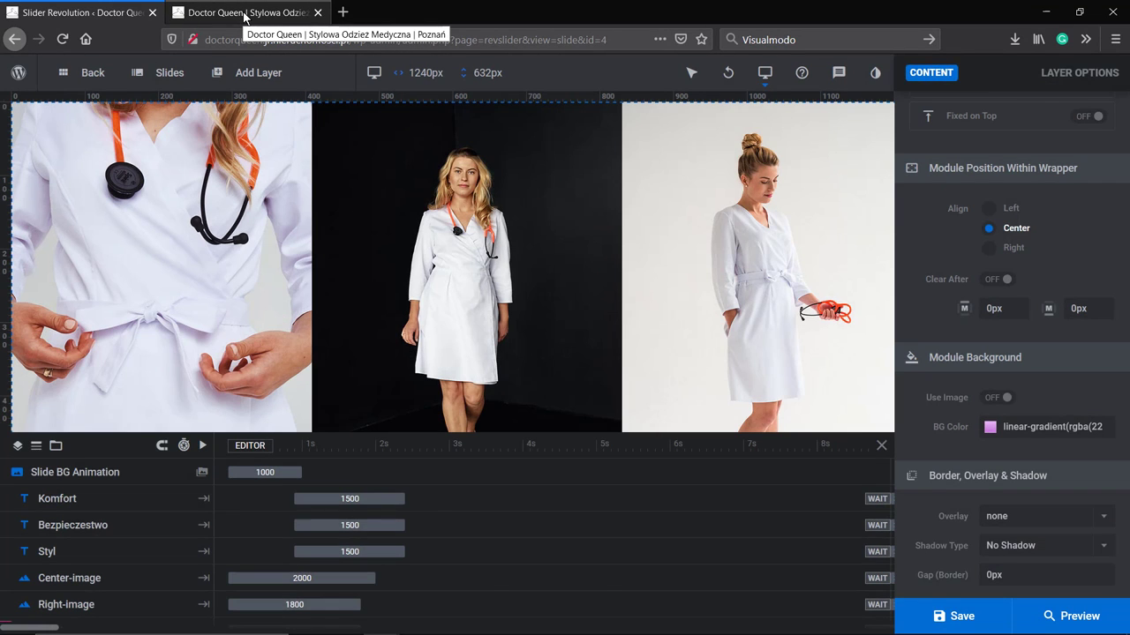
Step: Switch to the Doctor Queen site tab and reload the home page
click(245, 17)
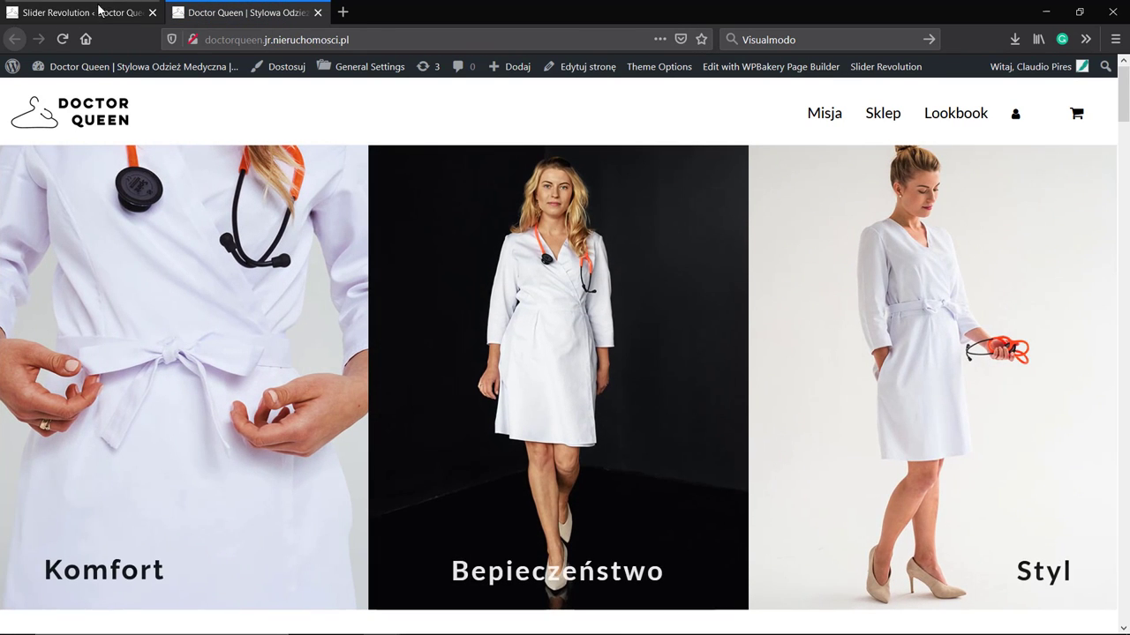
Step: Change the background gradient to the light grey #f7f7f7 preset, save, and switch to the live site
click(79, 12)
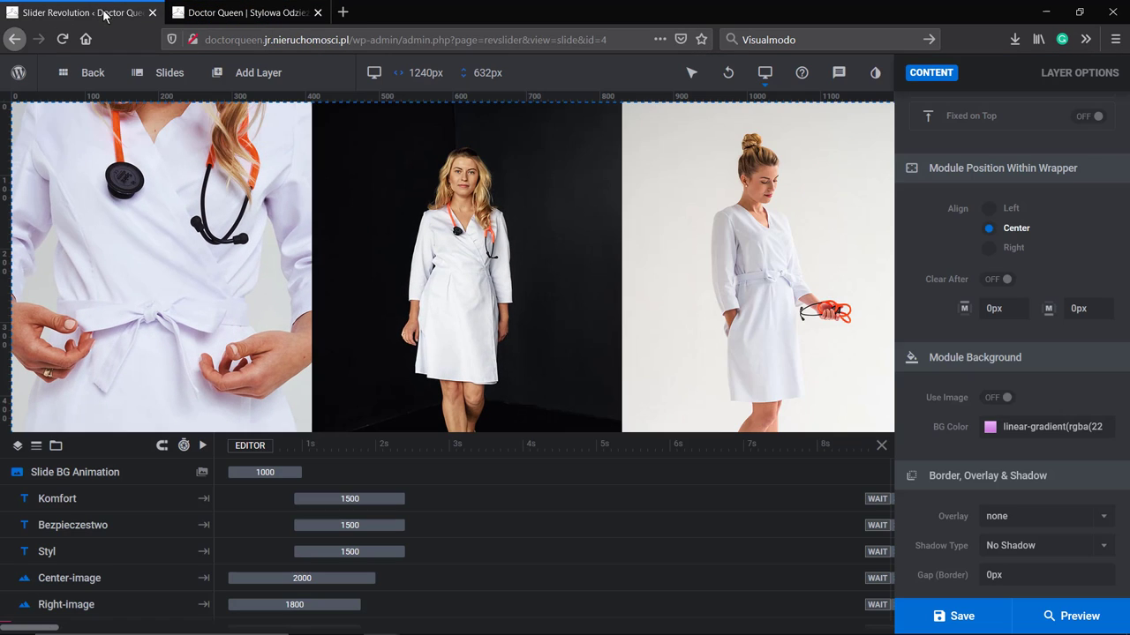
click(1033, 436)
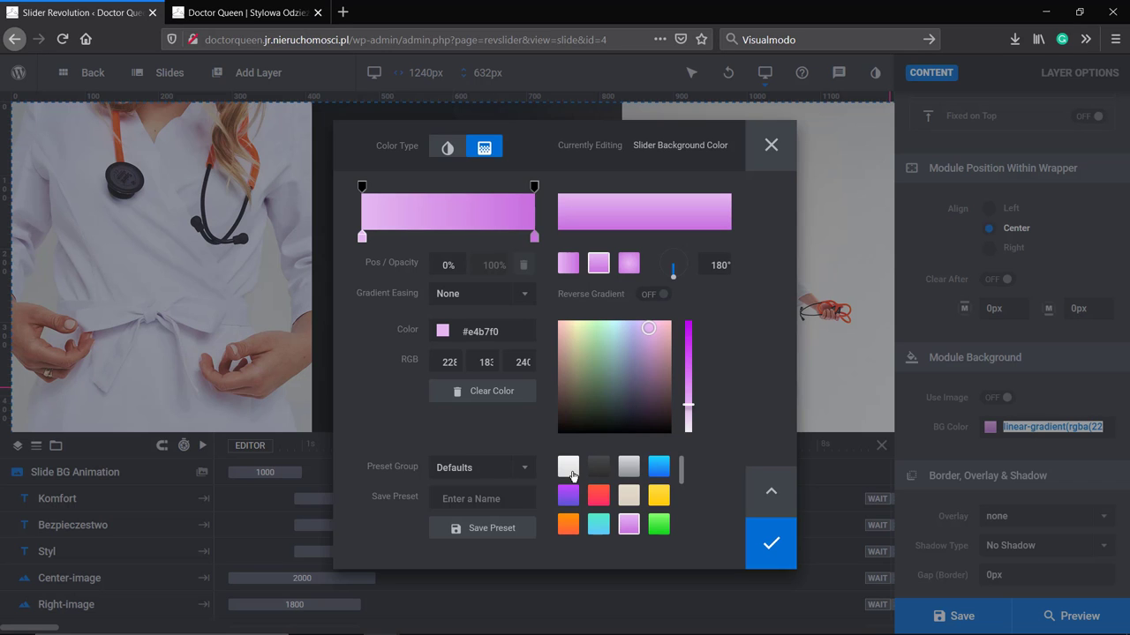
click(569, 467)
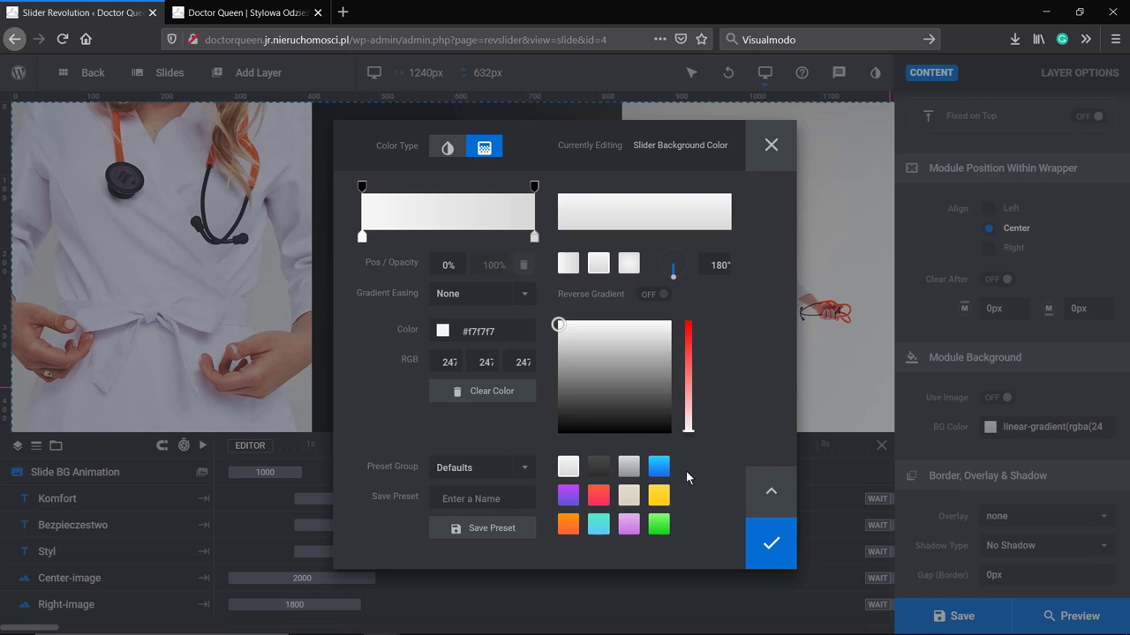
click(773, 542)
click(957, 615)
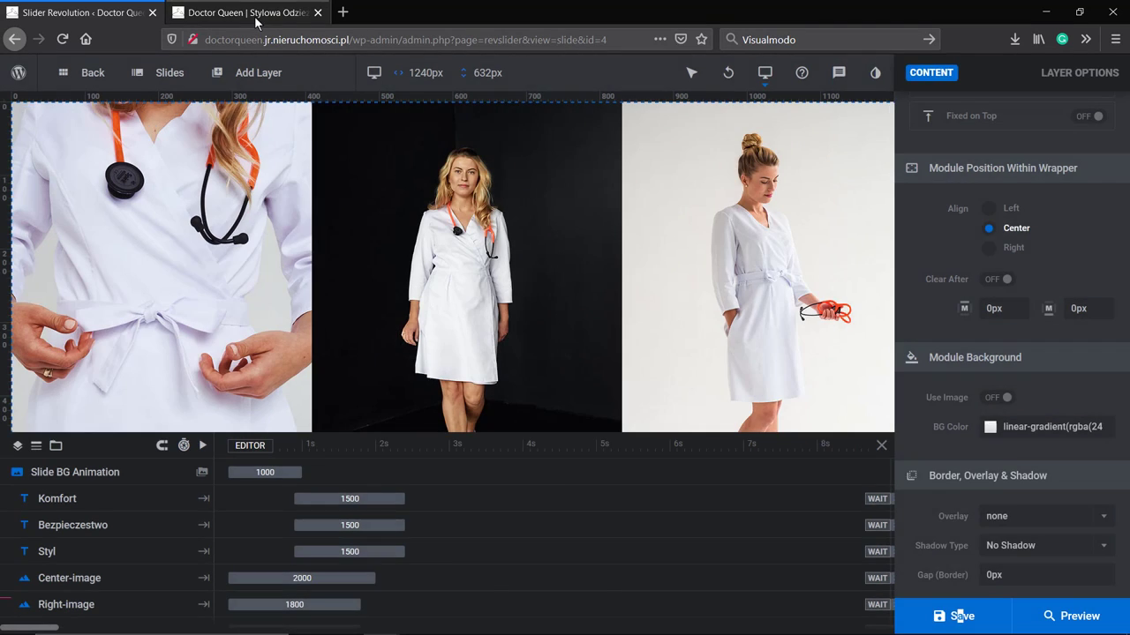
click(254, 16)
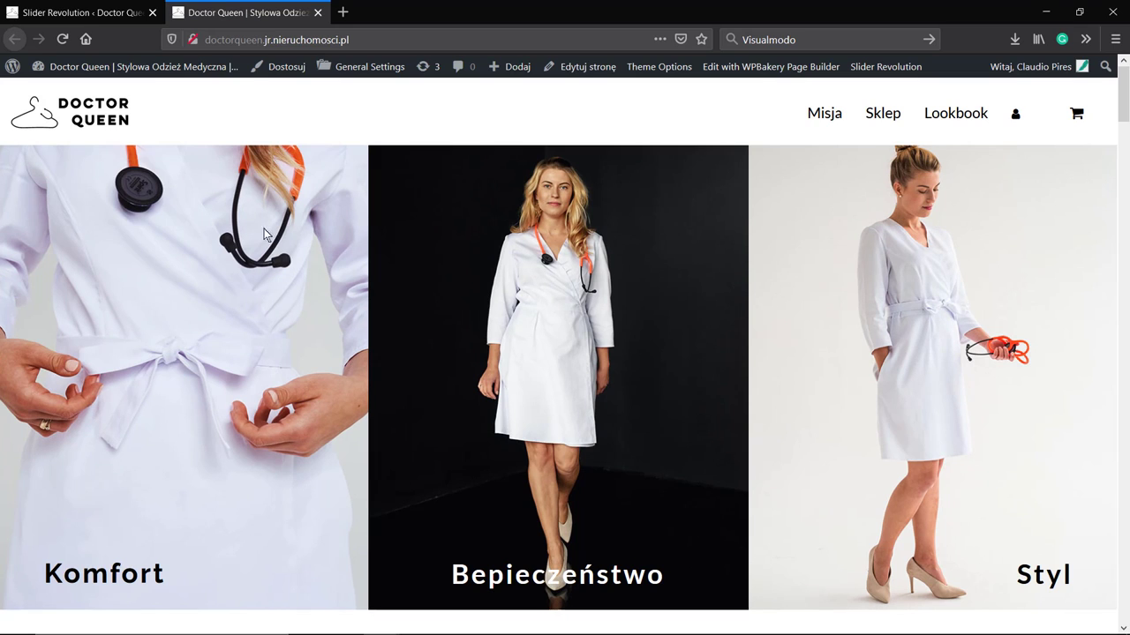
Step: After viewing the reloaded home page, go back to the Slider Revolution editor tab
click(102, 13)
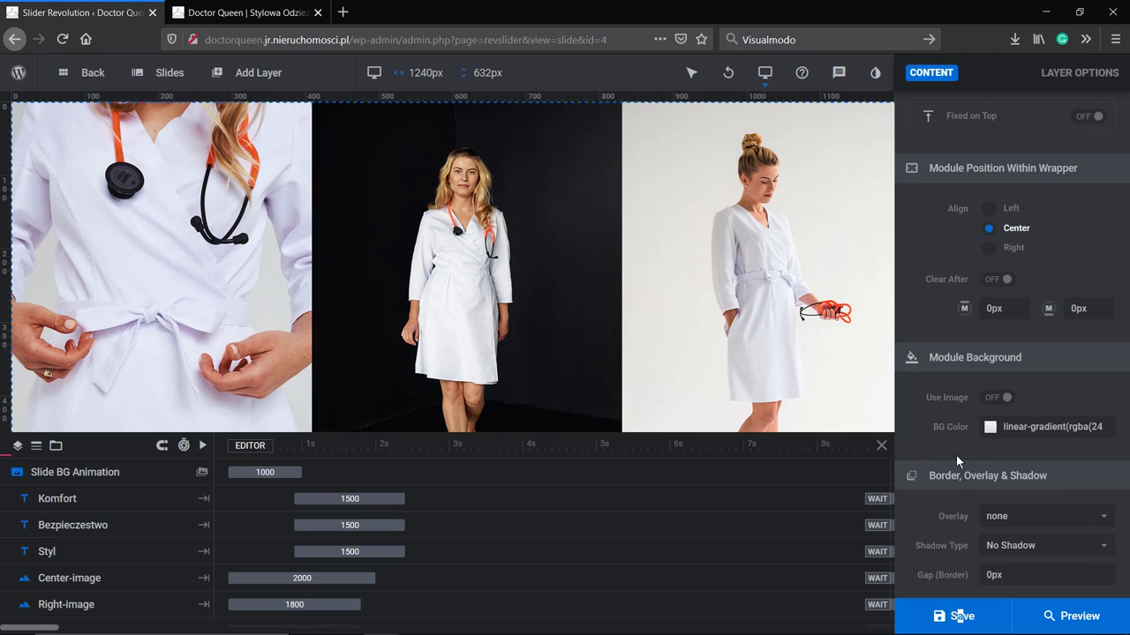
Step: Scroll to Module Background and switch the Use Image toggle on
scroll(950, 451, down, 1)
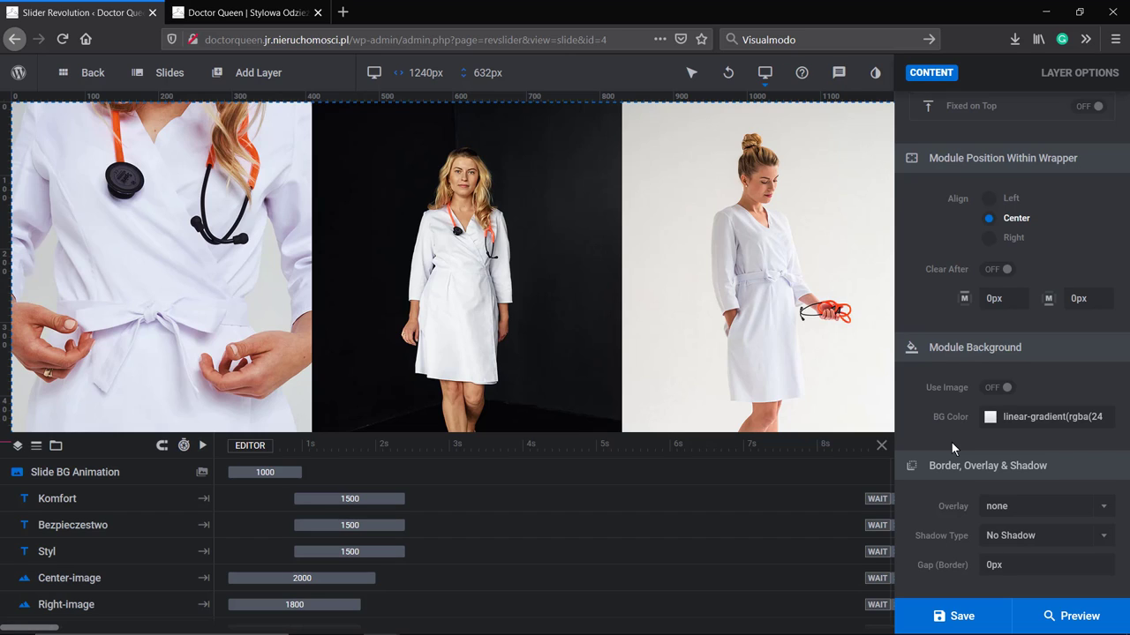
click(1001, 392)
scroll(1011, 424, down, 1)
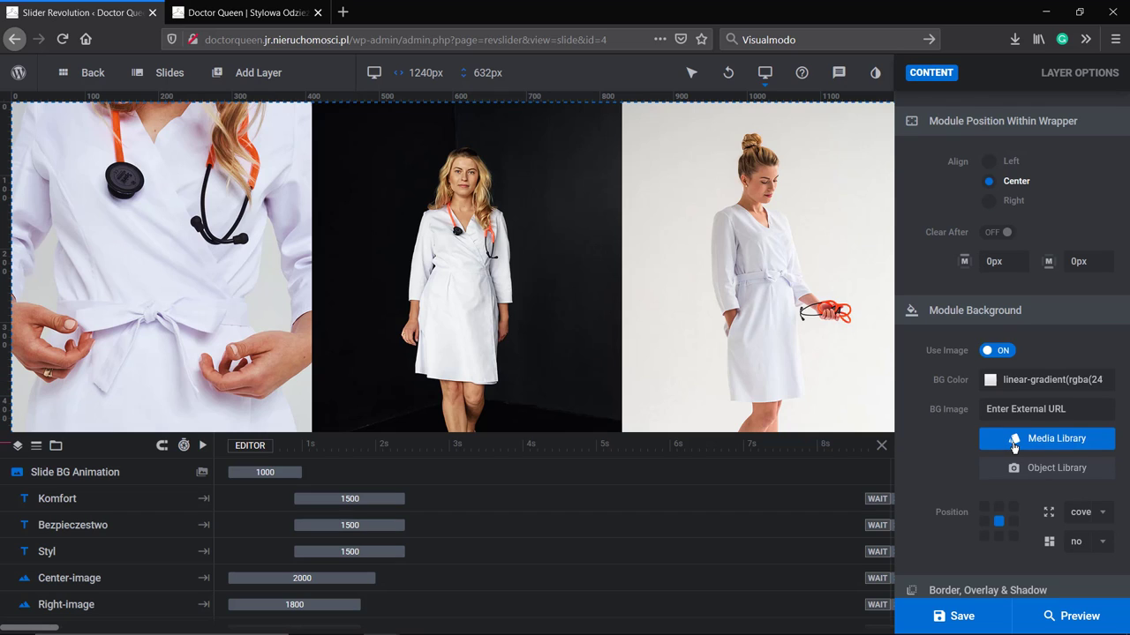
Step: Open the Media Library and browse existing images such as Sklep7, Lookbook1 and home1
click(1015, 446)
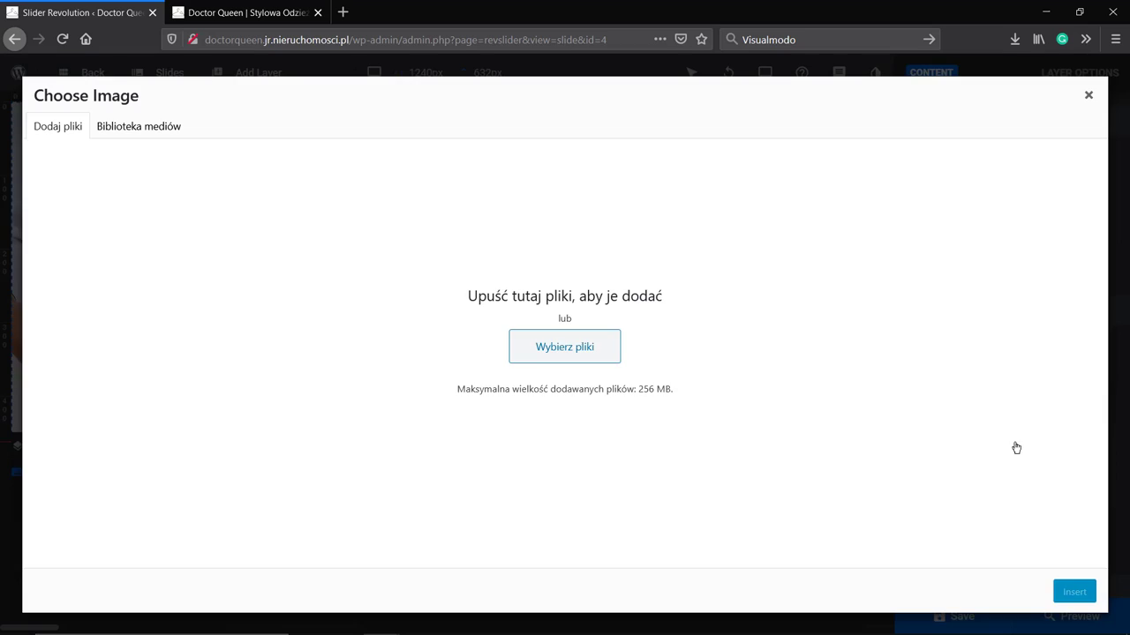
click(133, 132)
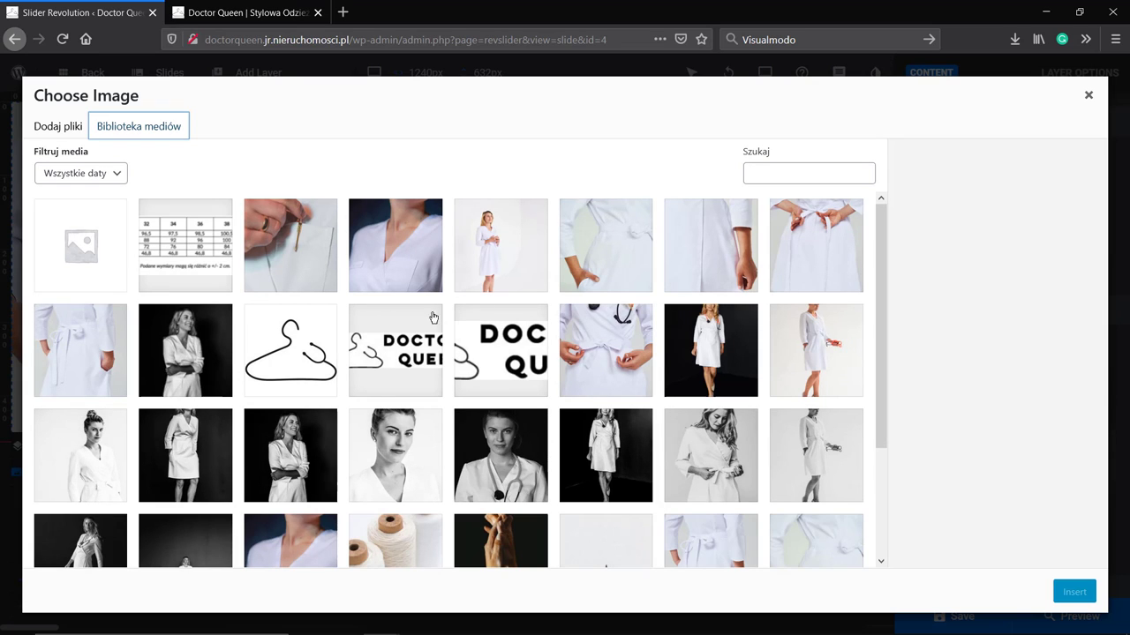
click(729, 231)
scroll(670, 345, down, 3)
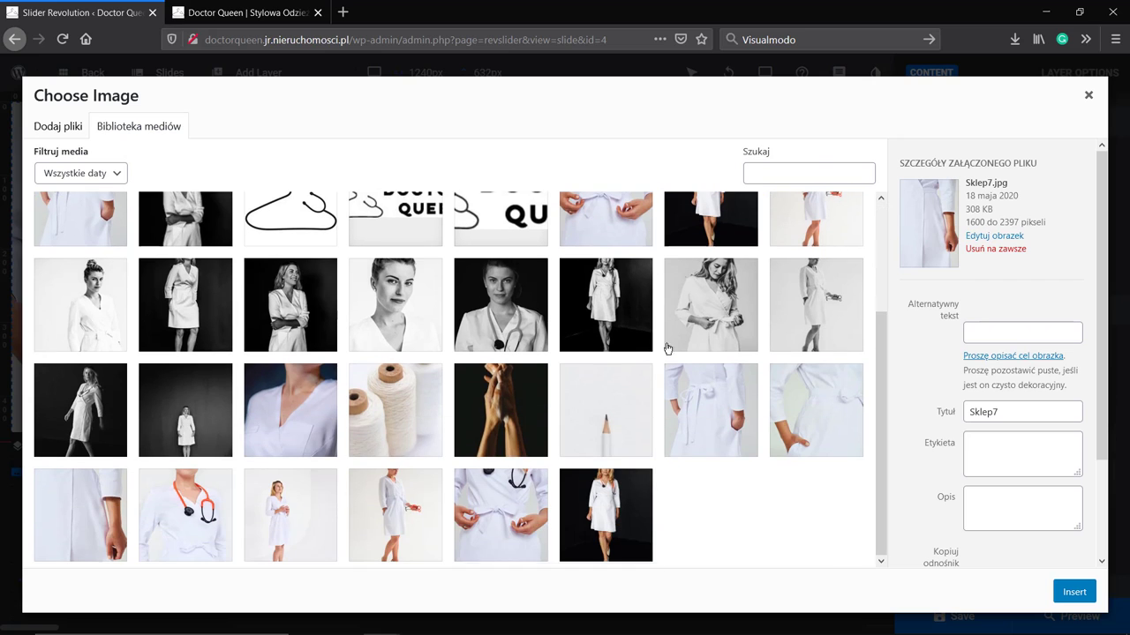
click(187, 422)
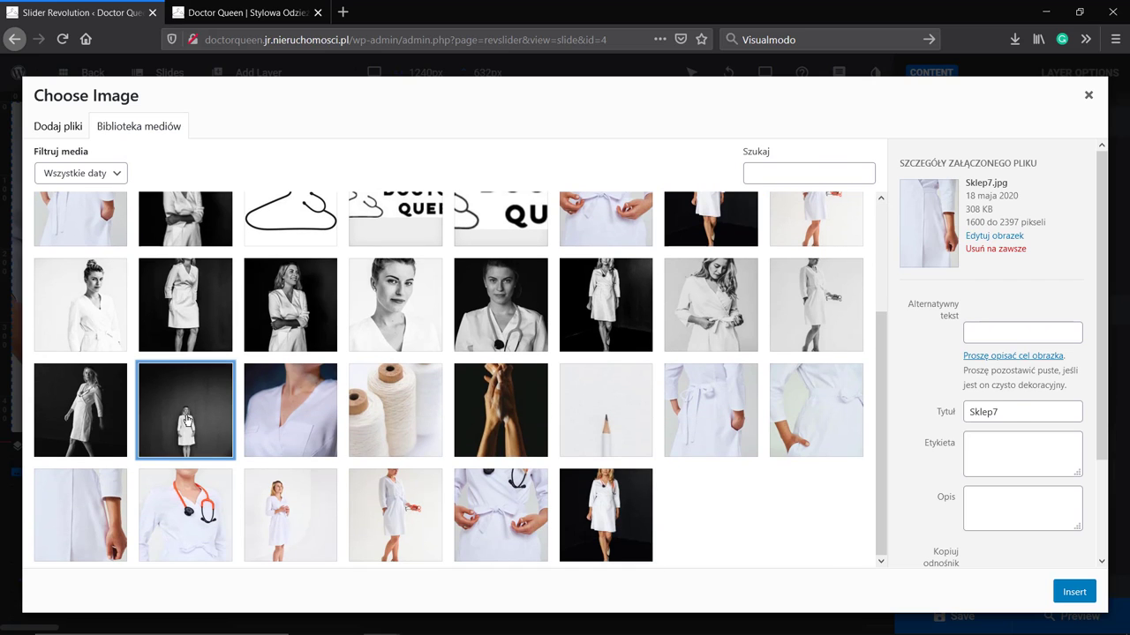
click(501, 511)
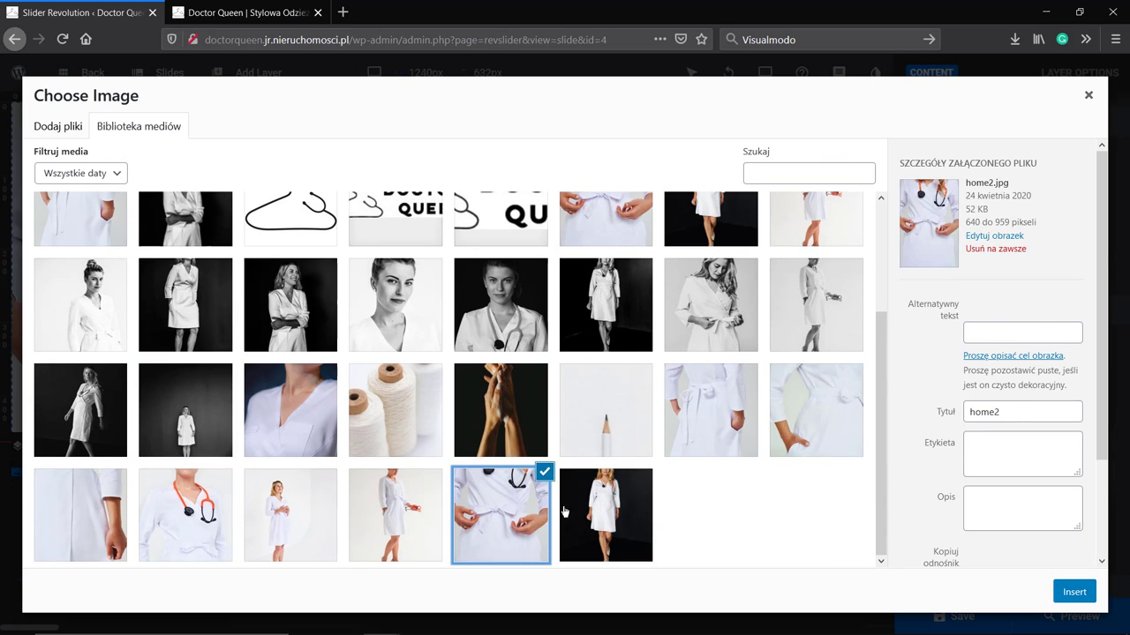
click(597, 510)
scroll(555, 418, up, 3)
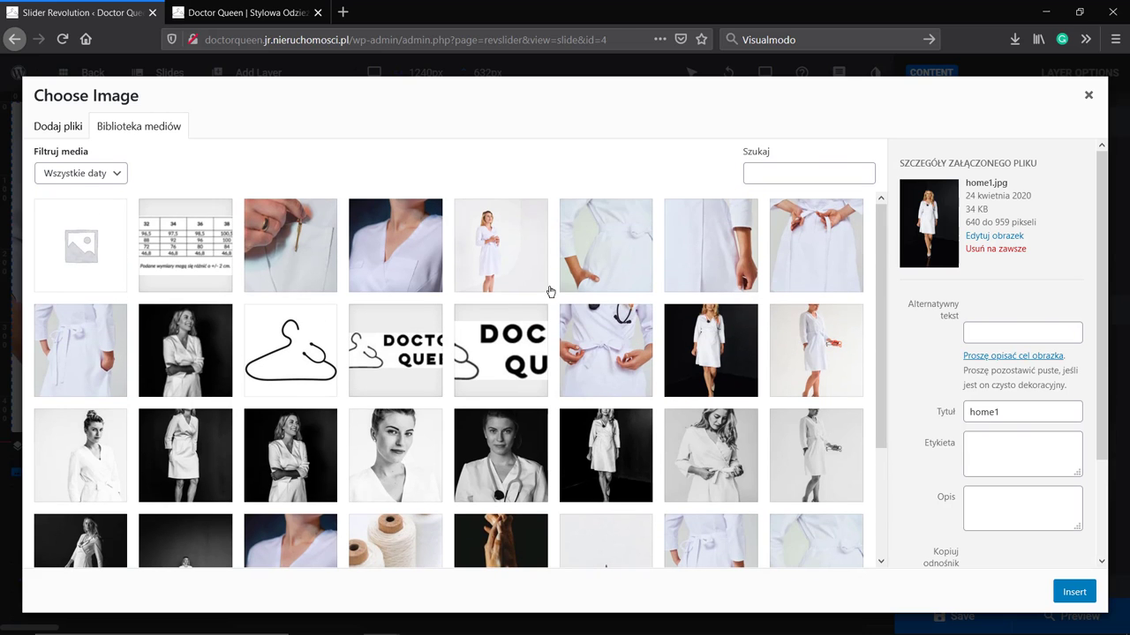
Step: Select Lookbook10 from the library and insert it as the module background image
click(588, 346)
click(583, 276)
click(485, 274)
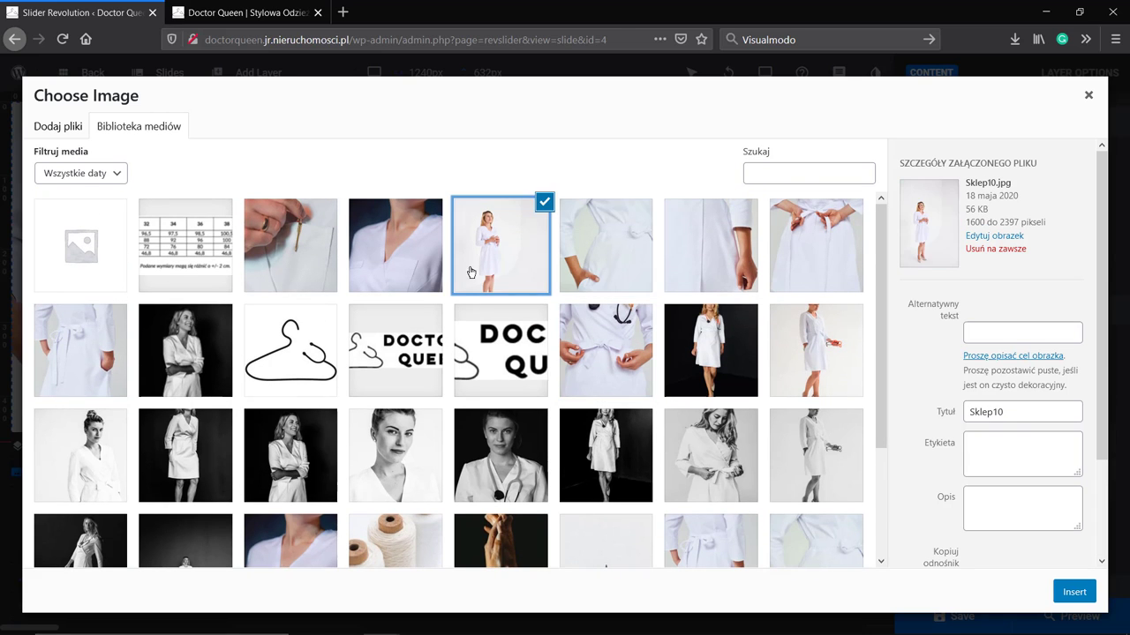
click(389, 270)
click(265, 265)
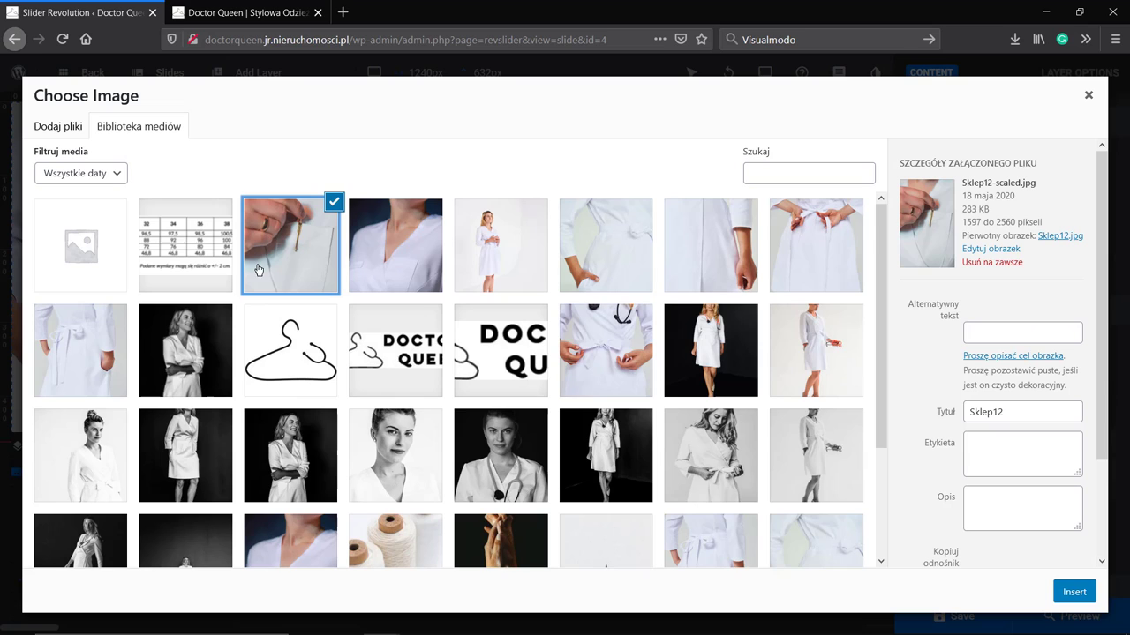
scroll(277, 405, down, 2)
click(281, 268)
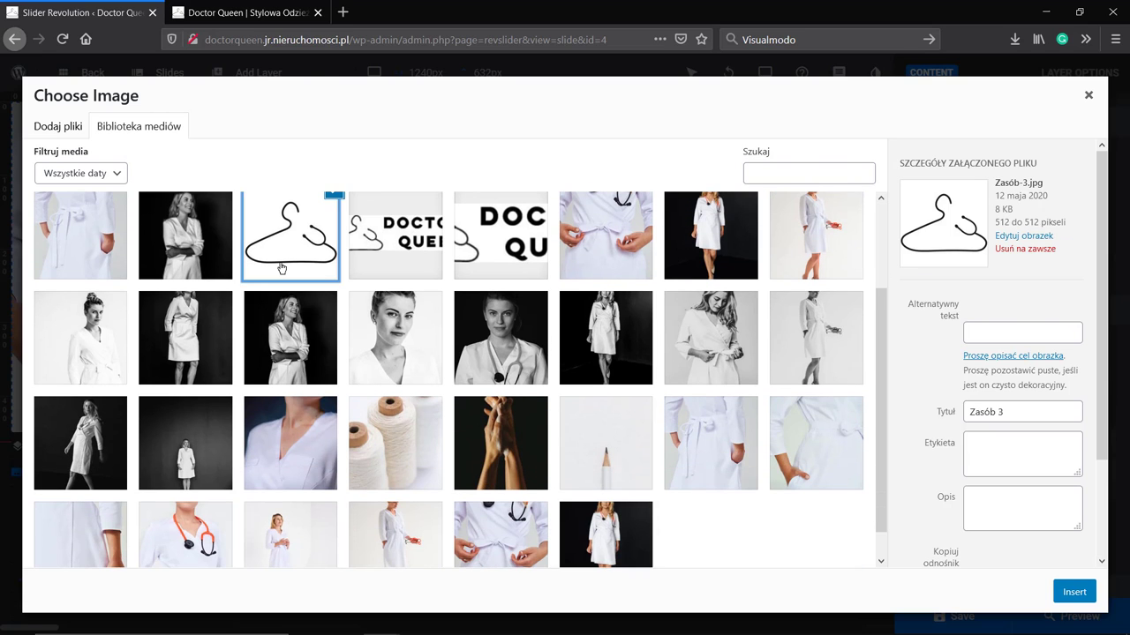
click(113, 355)
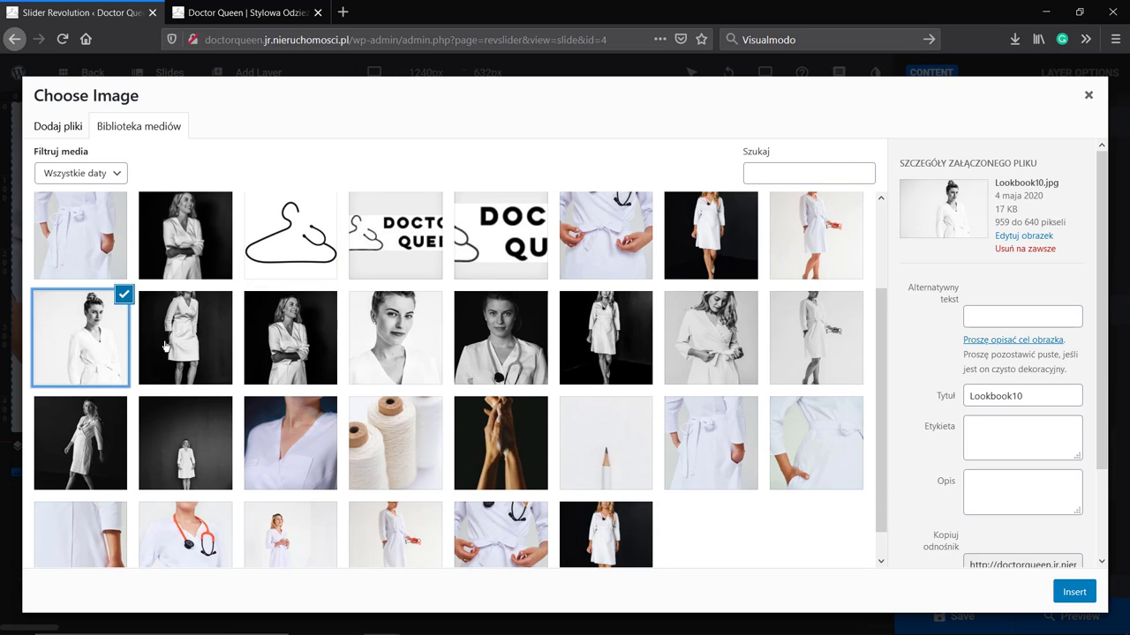
click(1075, 591)
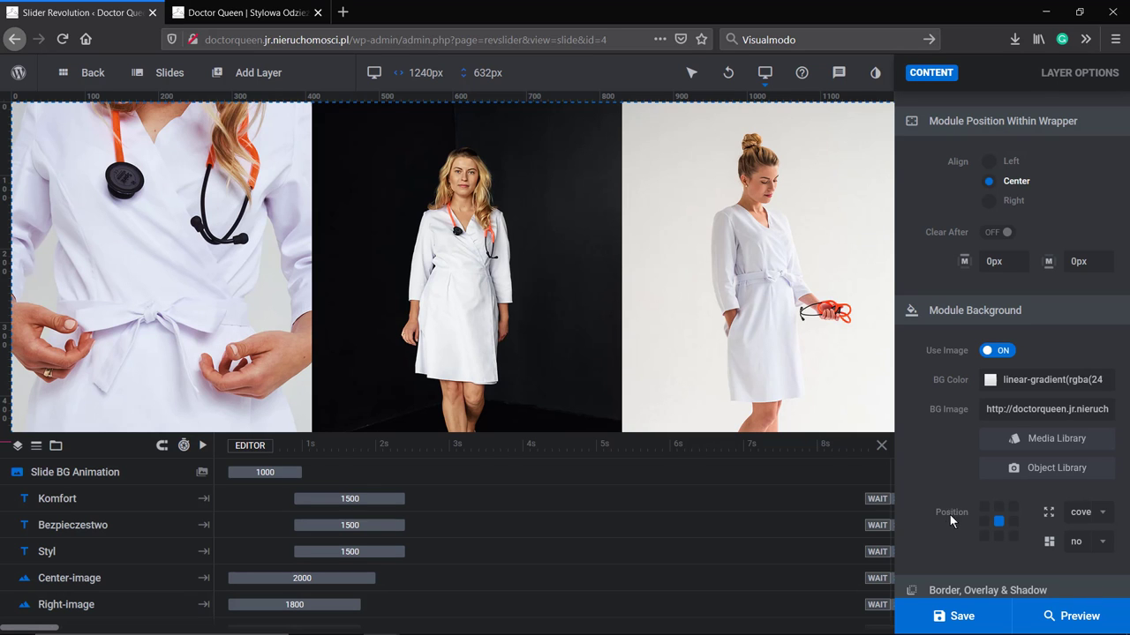
Step: Switch BG Color from gradient to solid, clear it to transparent, confirm, and save the slider
click(1056, 381)
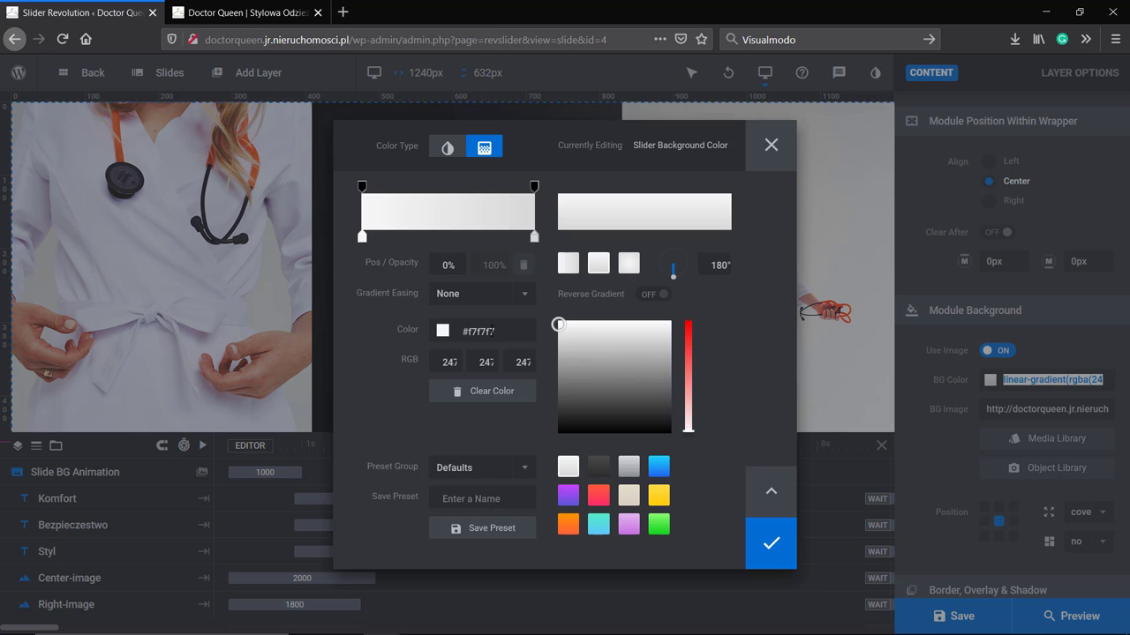
click(488, 332)
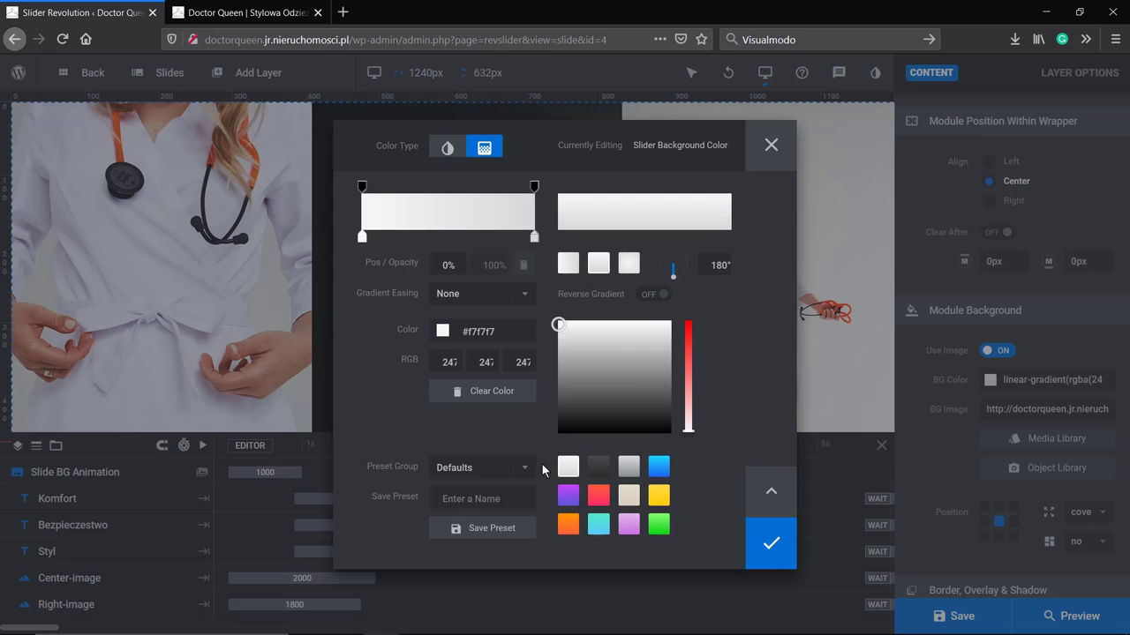
click(448, 147)
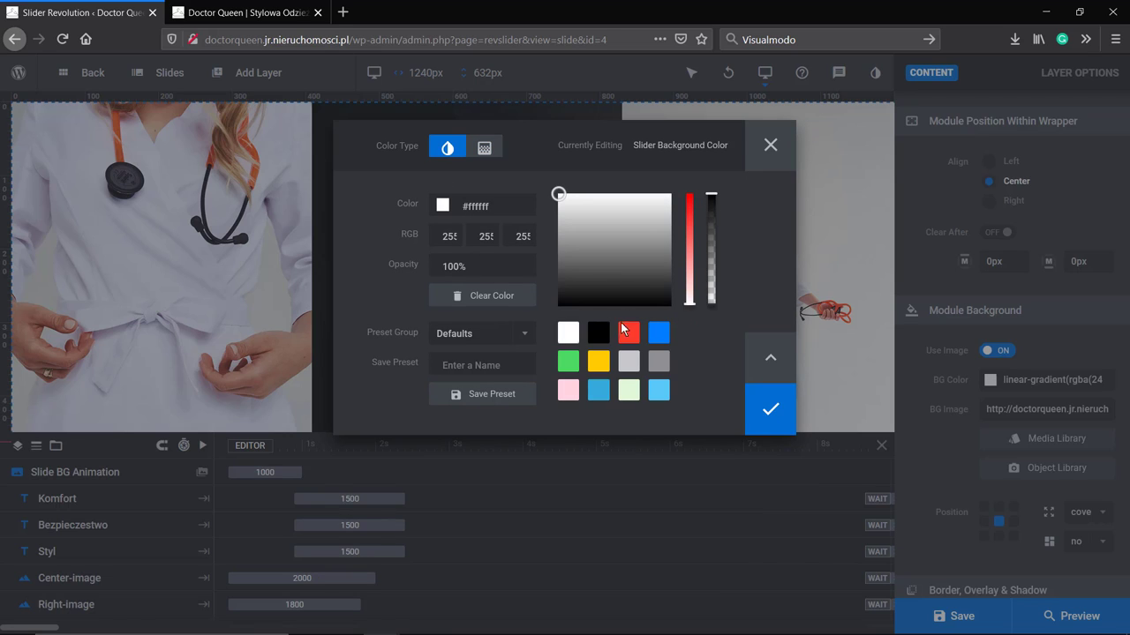
click(493, 304)
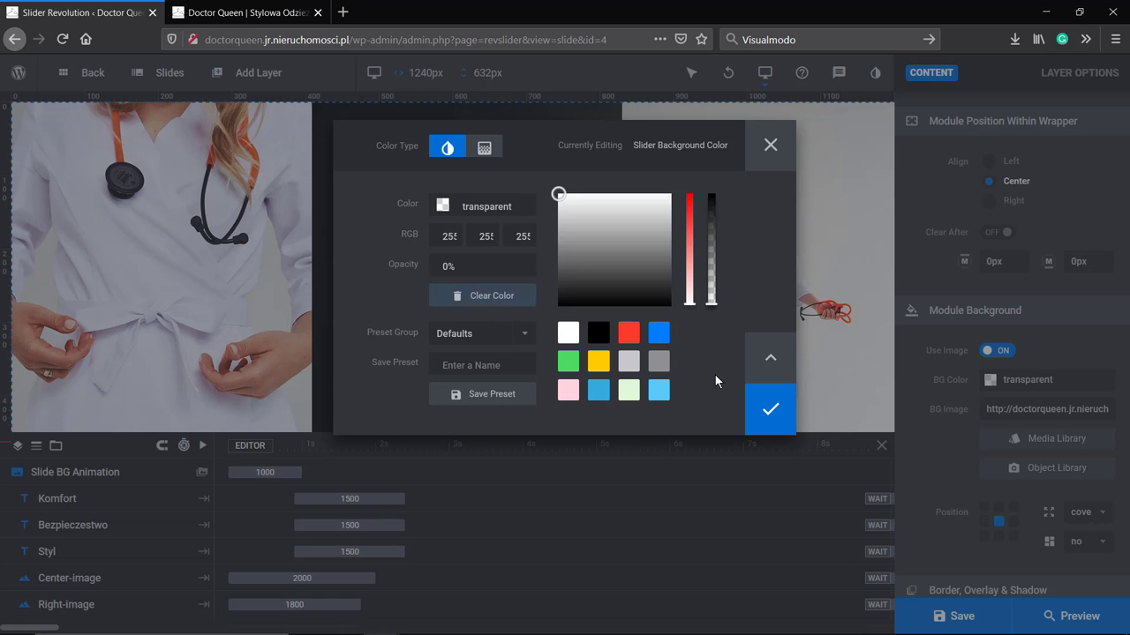
click(769, 411)
click(1007, 604)
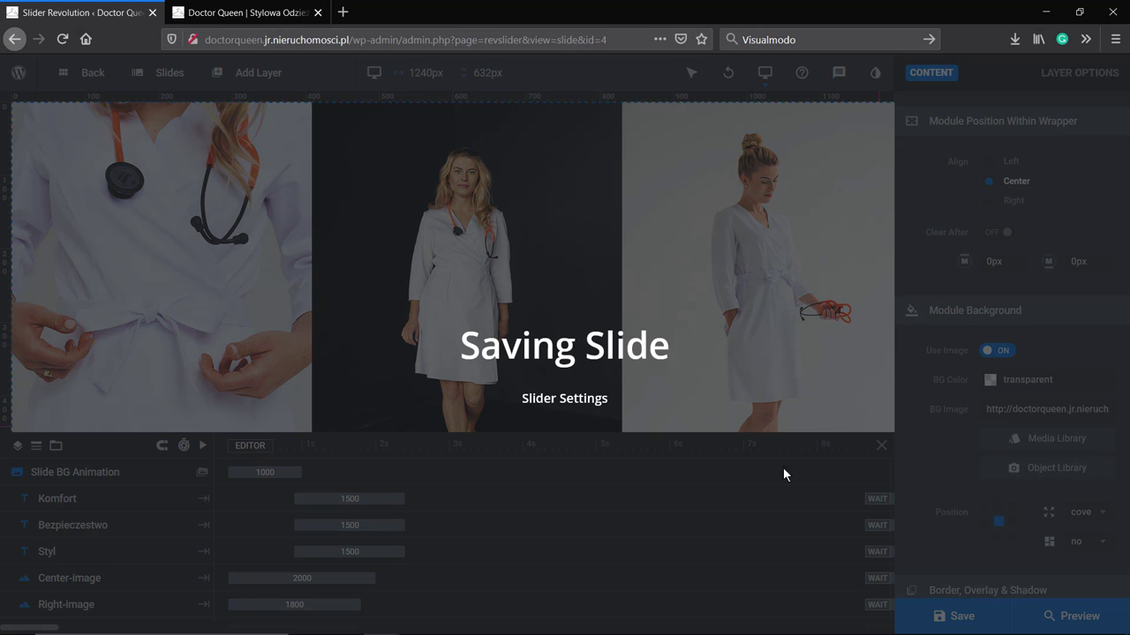
Step: Check the slider on the reloaded Doctor Queen home page, then return to the Slider Revolution editor
click(250, 12)
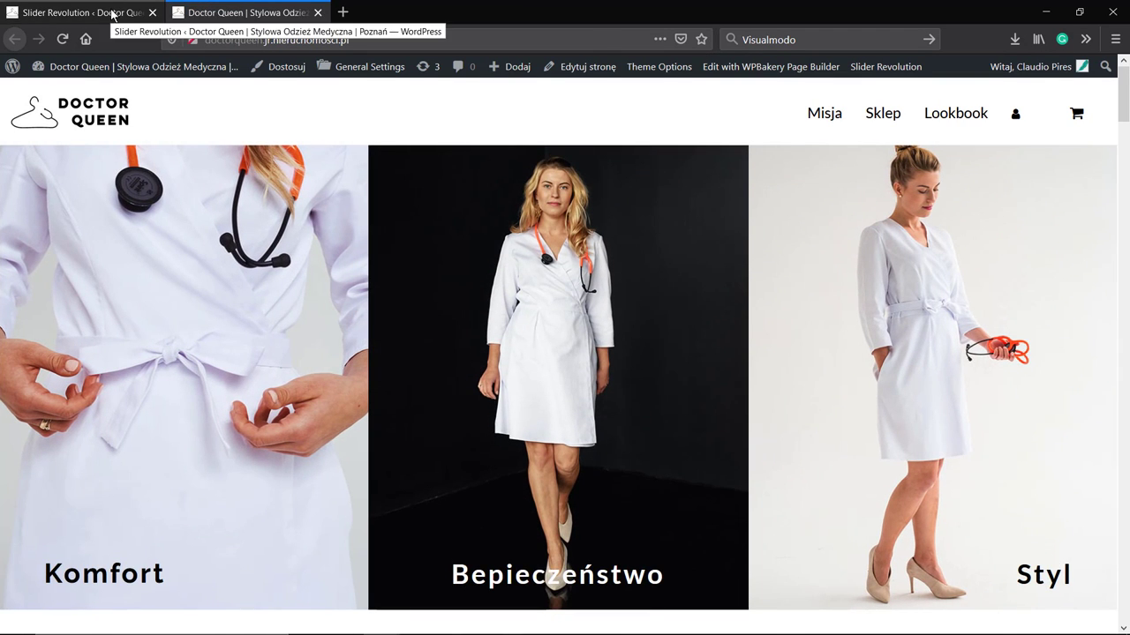
click(115, 11)
Step: Open the Module Background BG Color picker to confirm the transparent colour
click(1026, 380)
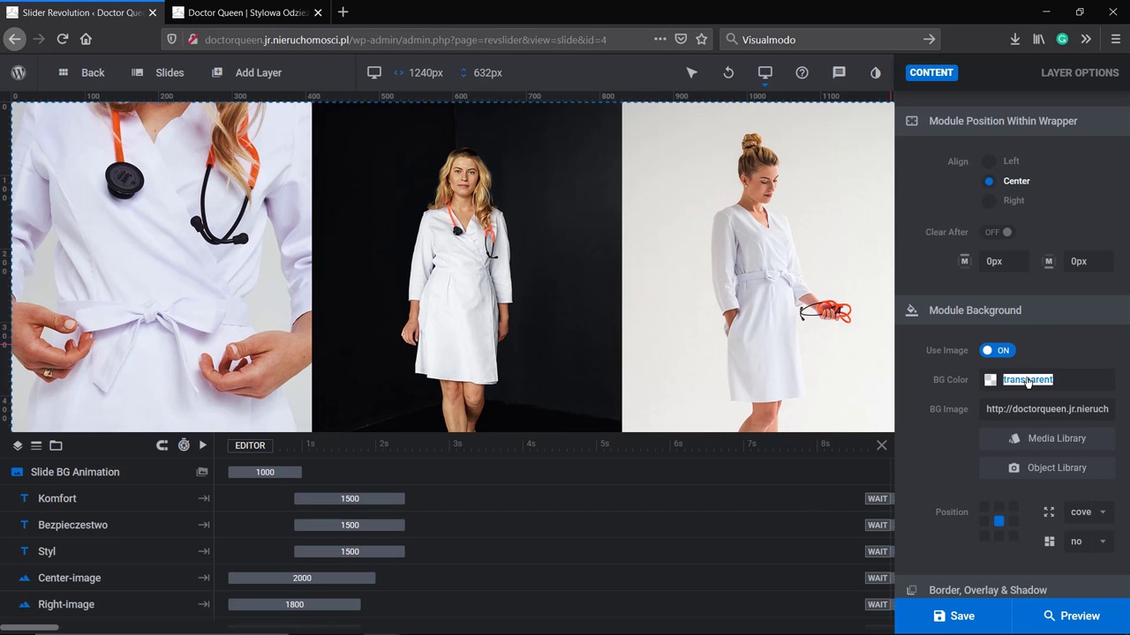